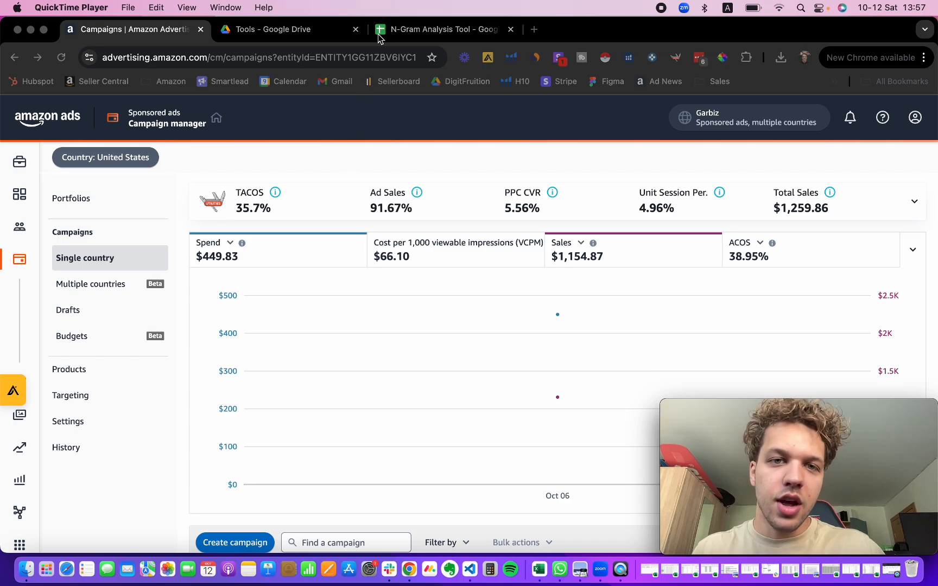
Step: Glance at the N-Gram Analysis Tool spreadsheet and return to the Amazon Ads campaign manager
click(401, 30)
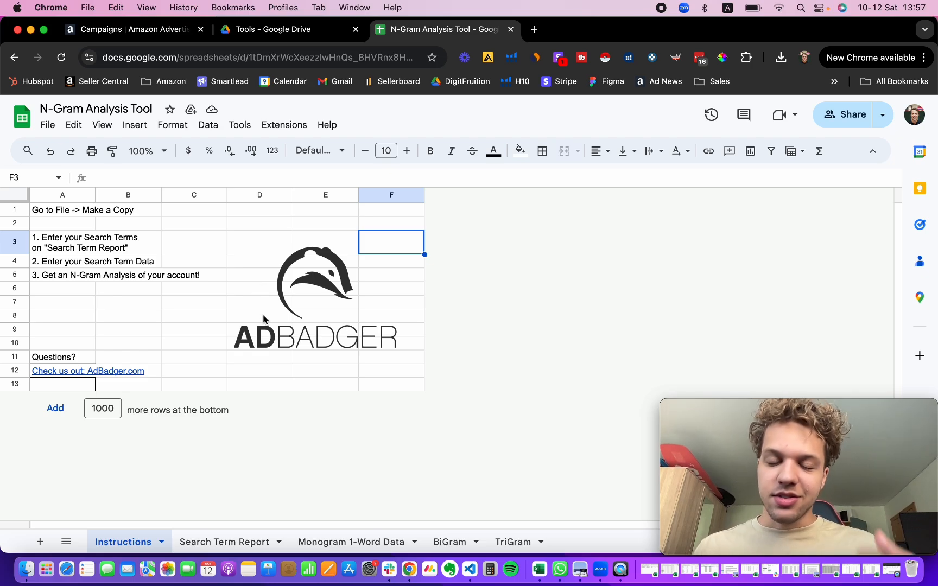
click(128, 30)
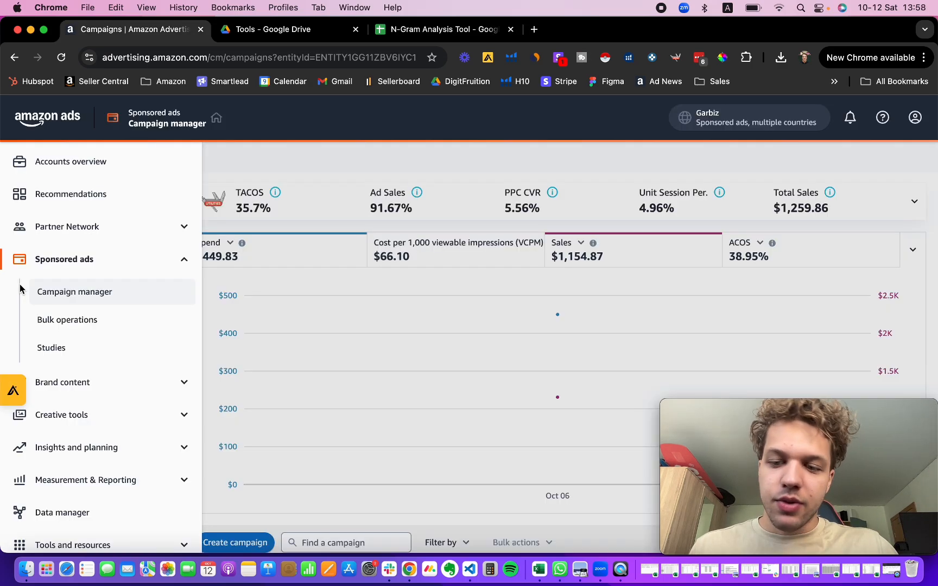
Step: Open Sponsored ads reports under Measurement & Reporting in the navigation menu
scroll(320, 298, down, 1)
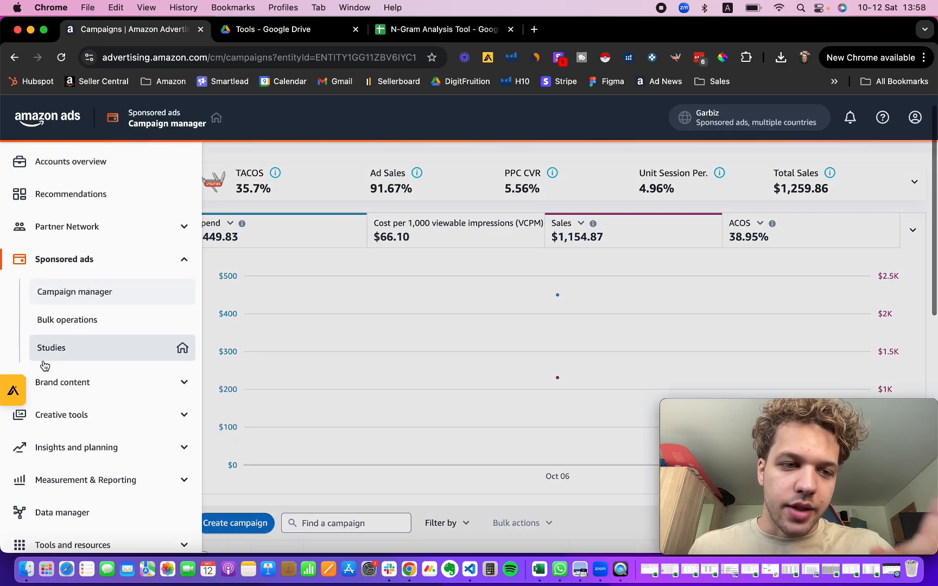
scroll(45, 365, down, 2)
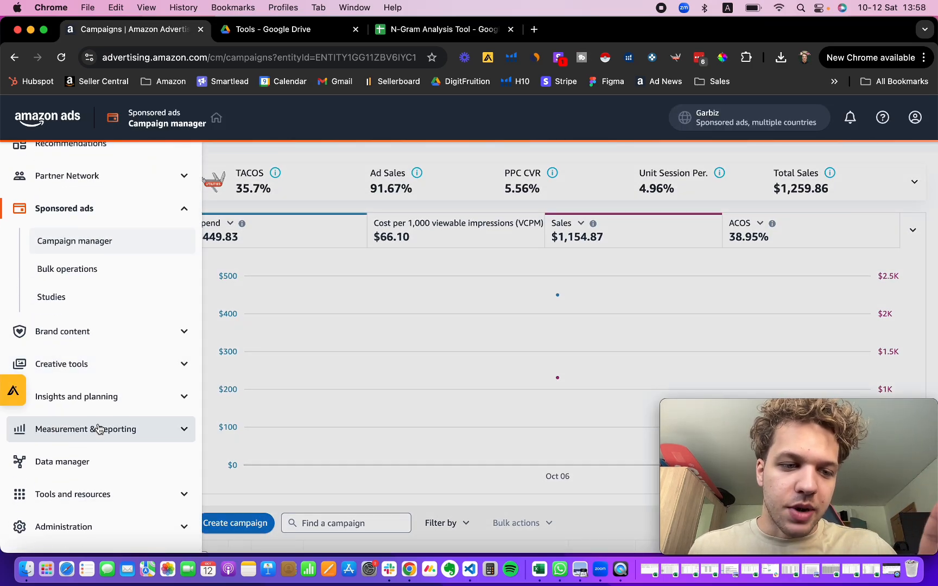
click(98, 429)
scroll(82, 435, down, 1)
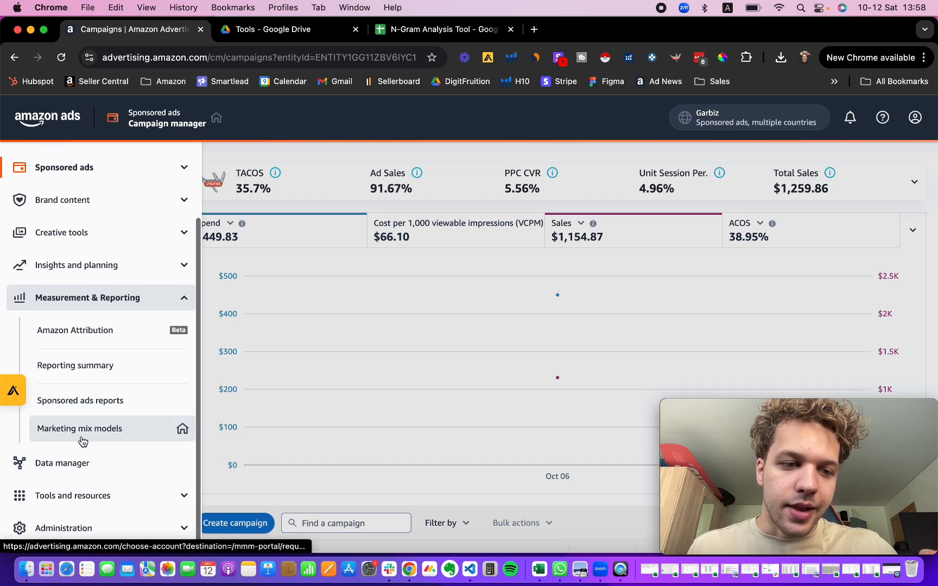
click(108, 400)
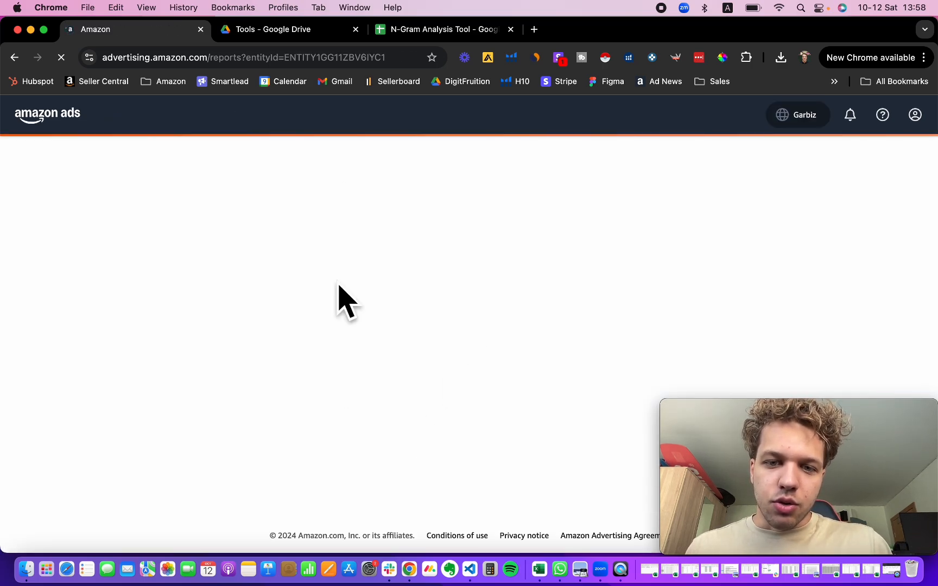
click(102, 235)
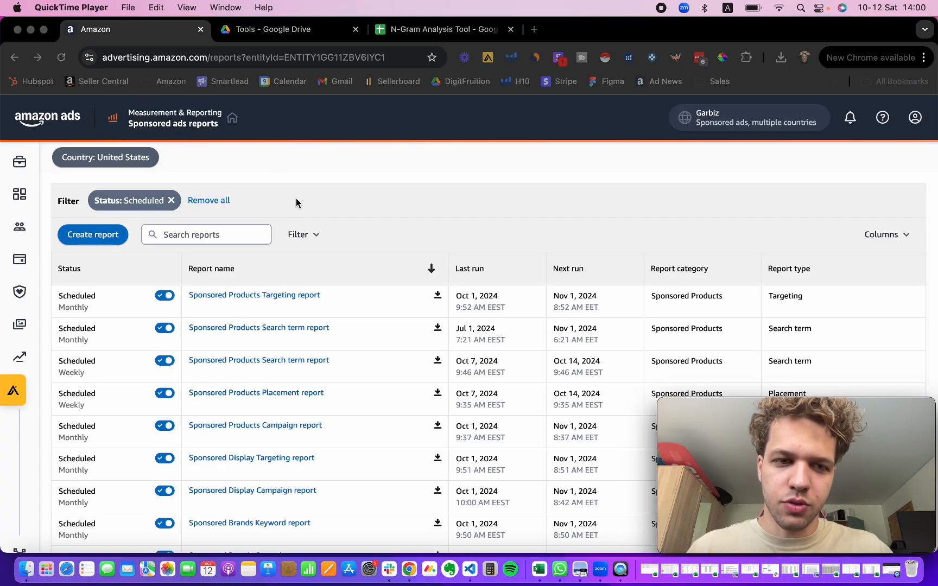
Step: Start a new report with category Sponsored Products and report type Search term
click(80, 240)
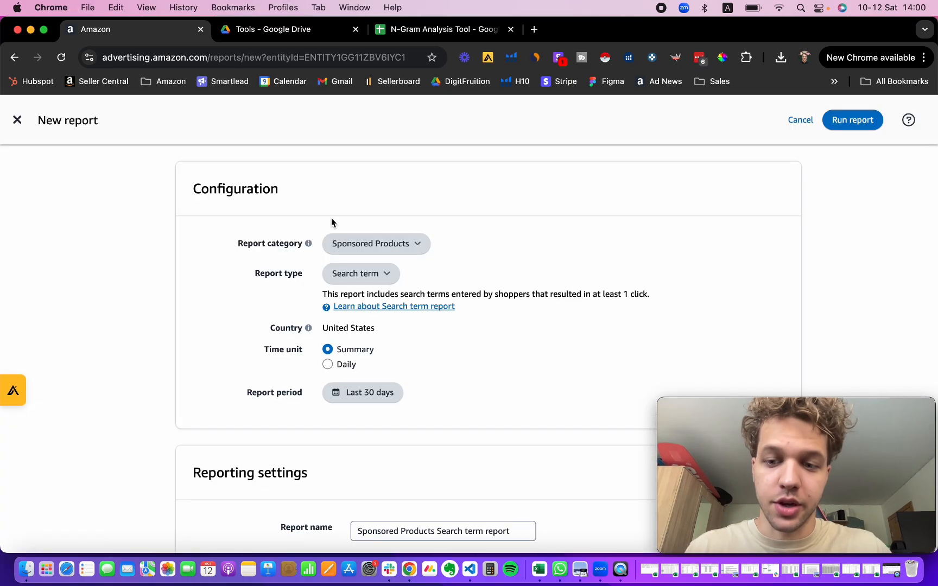
click(358, 273)
click(359, 280)
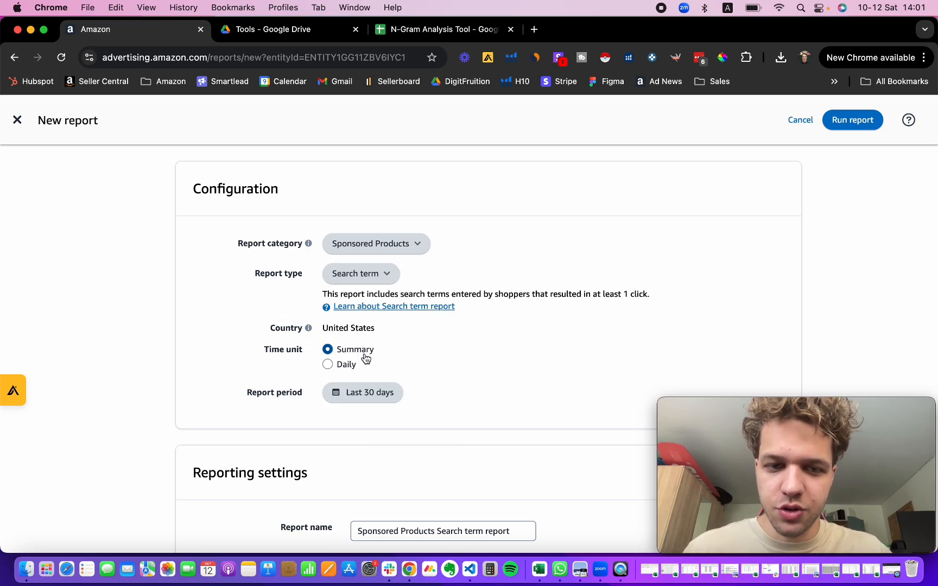
Step: Set the report period to August 9, 2024 – October 11, 2024 and save it
click(361, 392)
scroll(557, 390, down, 5)
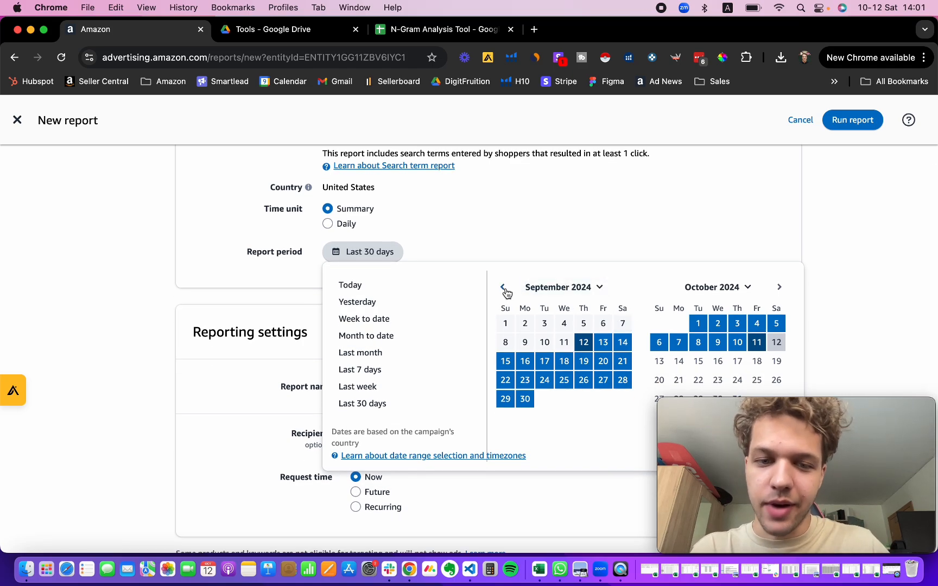
click(505, 290)
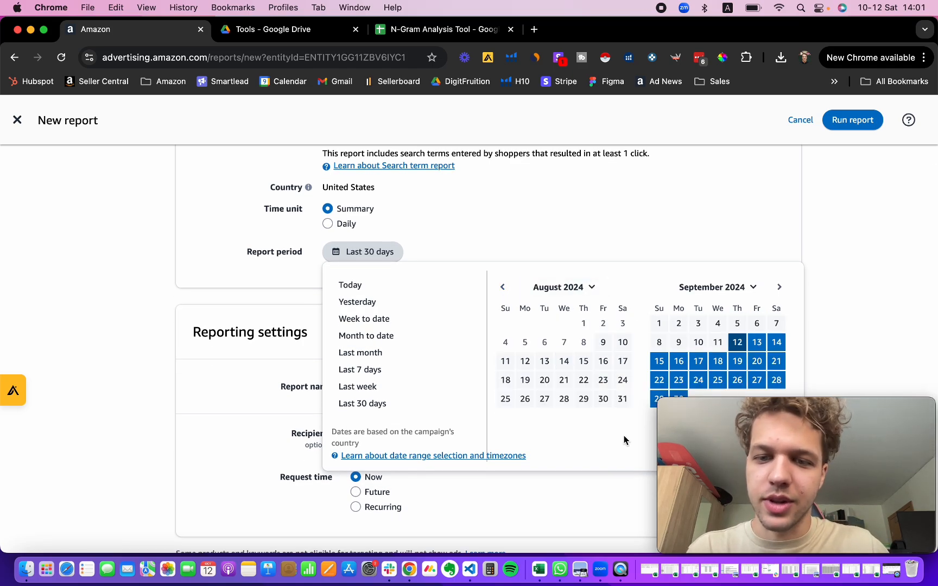
click(599, 347)
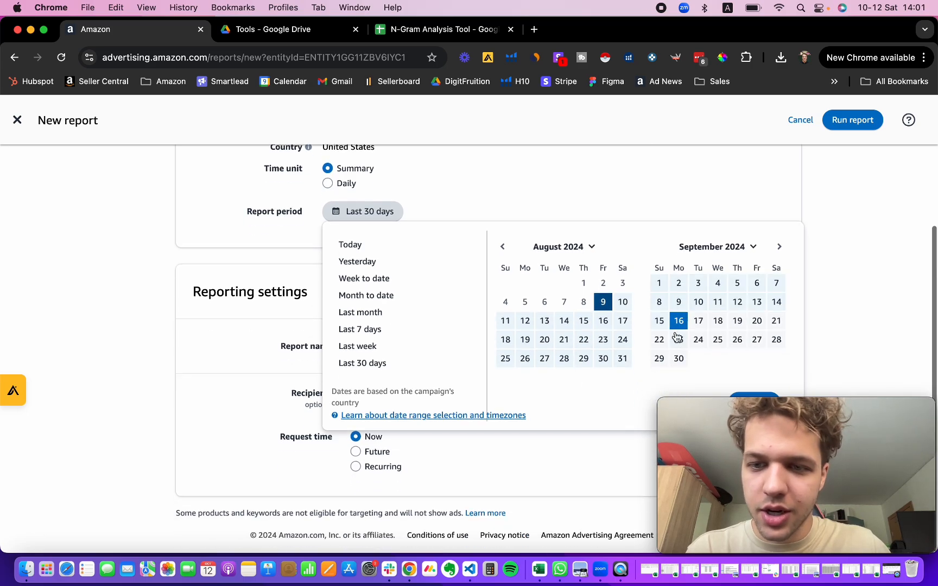
click(778, 249)
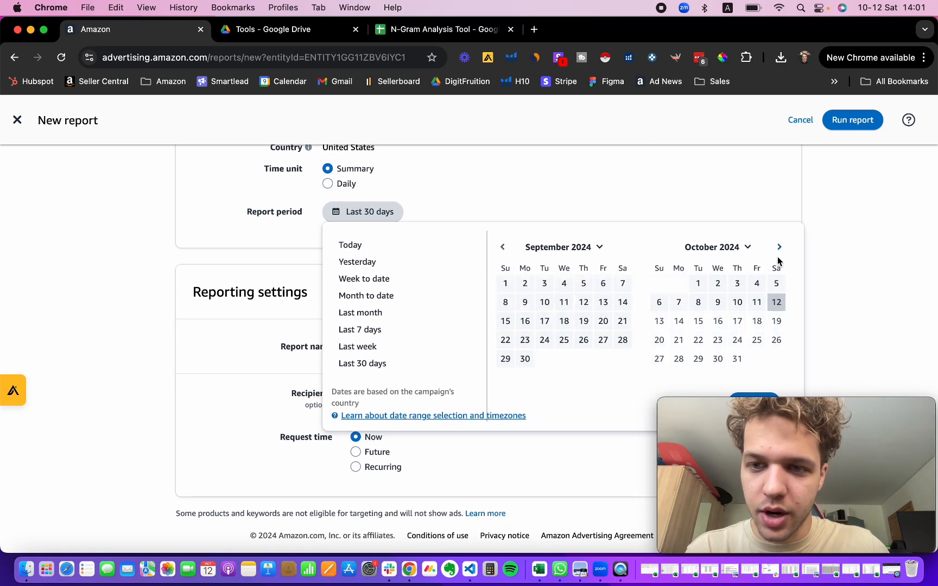
click(757, 302)
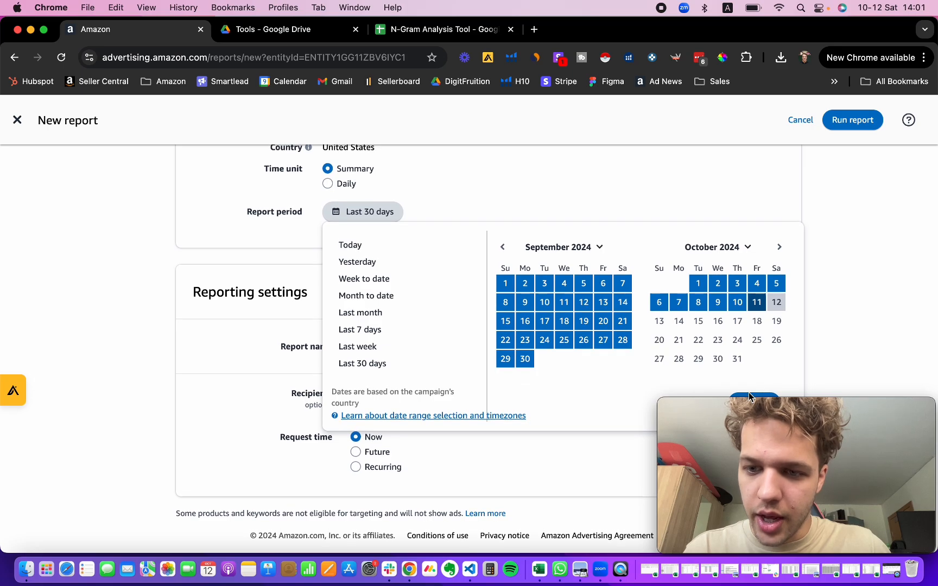
click(750, 406)
drag(750, 417, 707, 434)
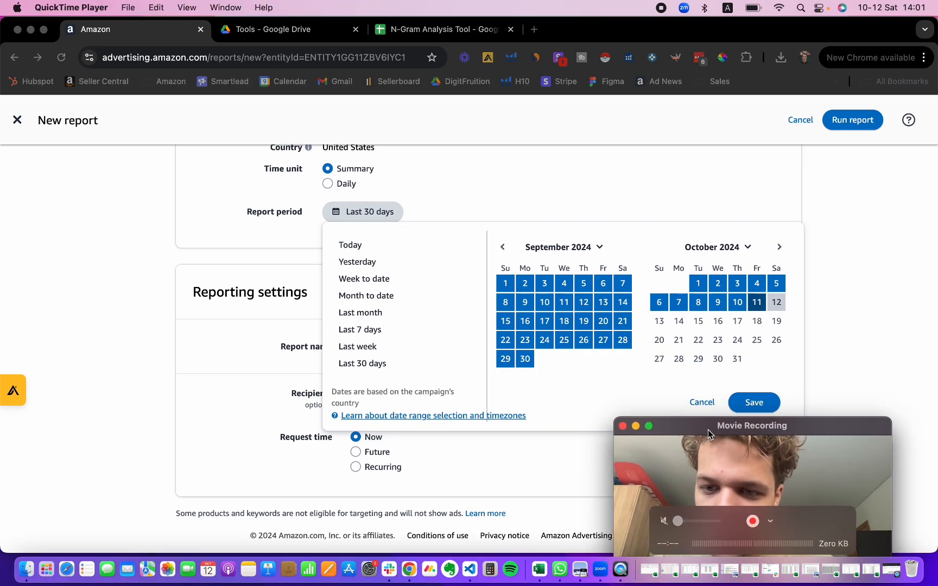
click(739, 408)
click(741, 407)
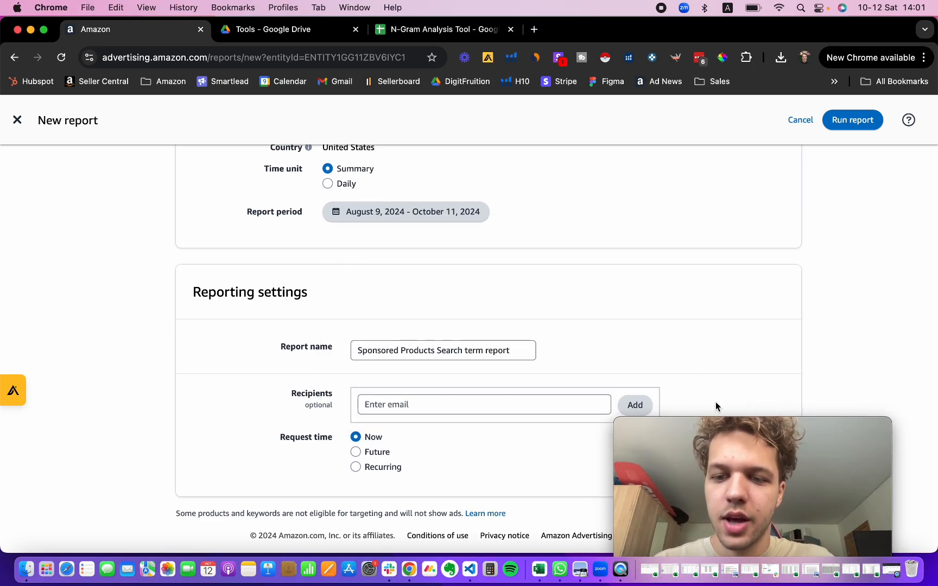
Step: Run the Sponsored Products Search term report
drag(713, 427, 779, 429)
scroll(844, 164, up, 5)
click(856, 126)
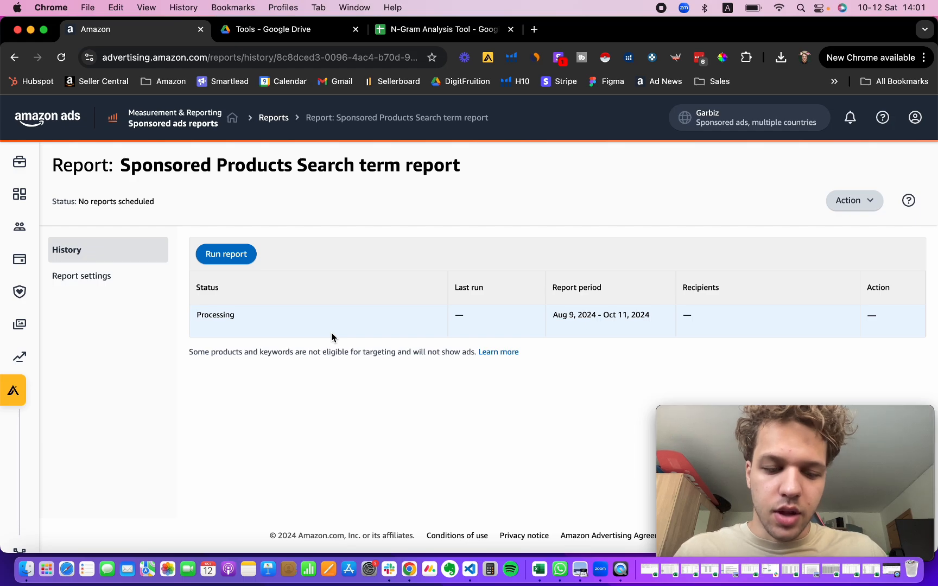
Step: Refresh the report history, download the finished report and open the downloaded xlsx file
key(super+r)
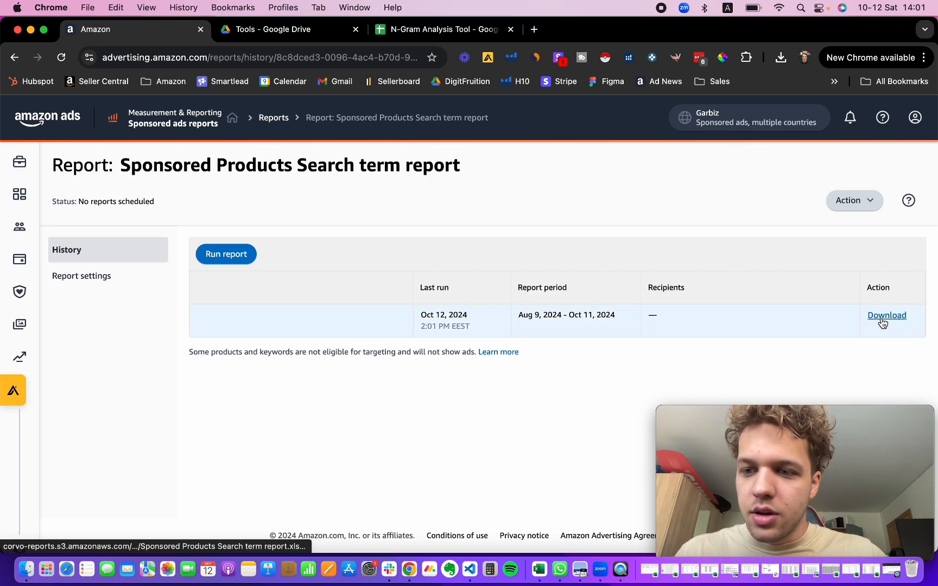
click(883, 322)
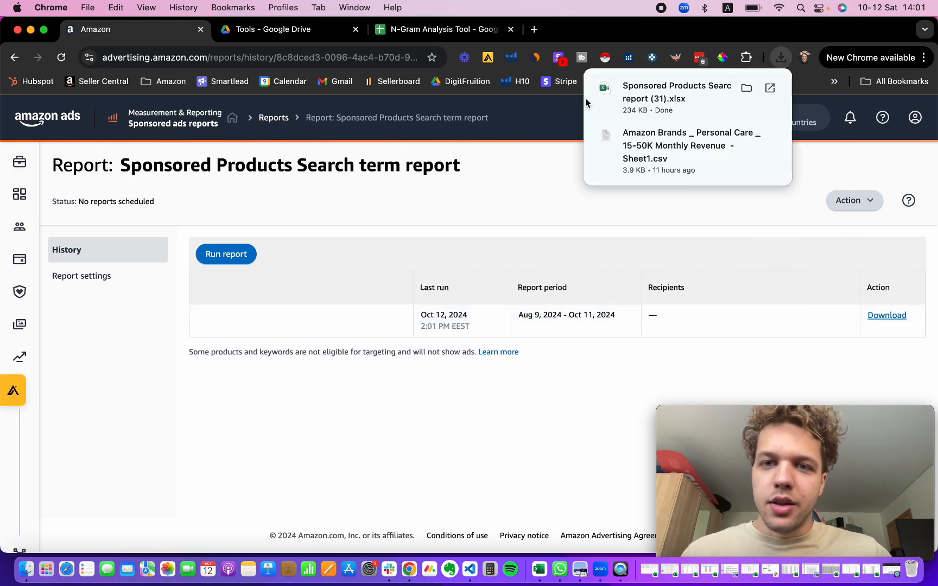
click(603, 101)
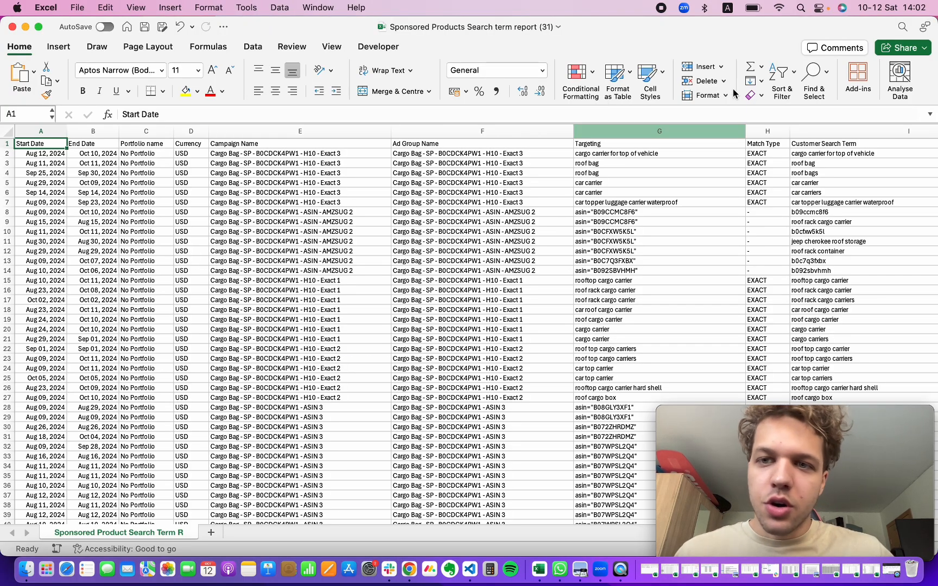
Step: Turn on filters for the report's header row
click(780, 81)
click(798, 146)
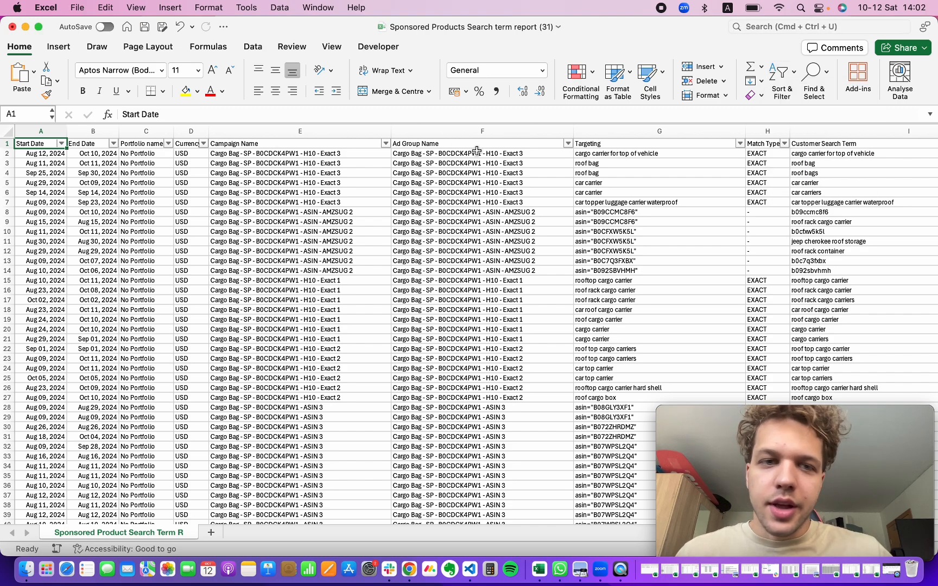
scroll(484, 182, right, 3)
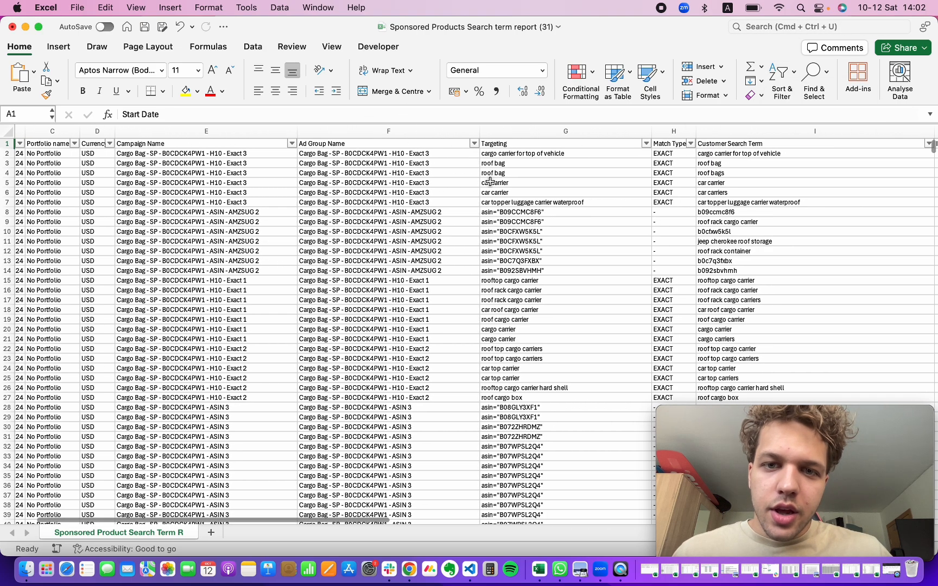
scroll(490, 182, right, 3)
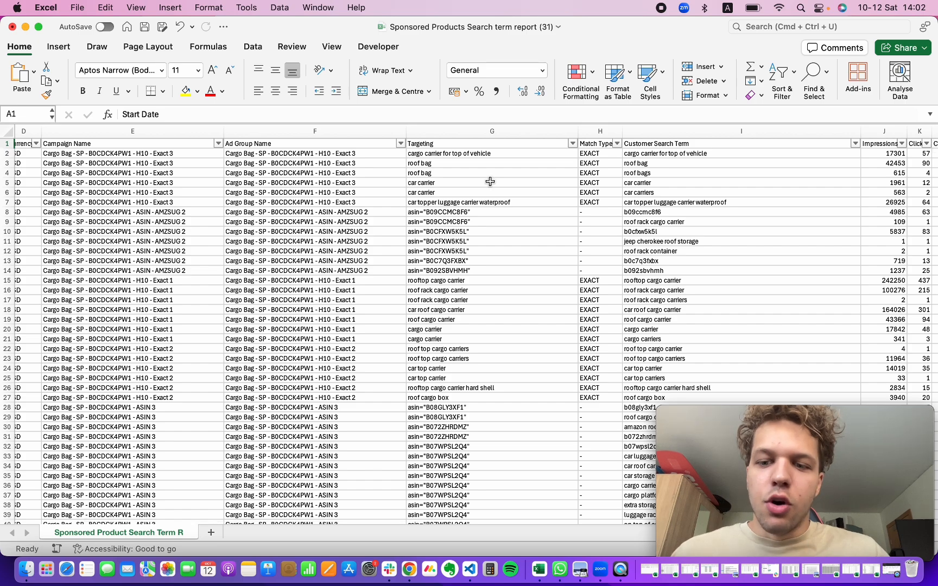
scroll(554, 212, right, 3)
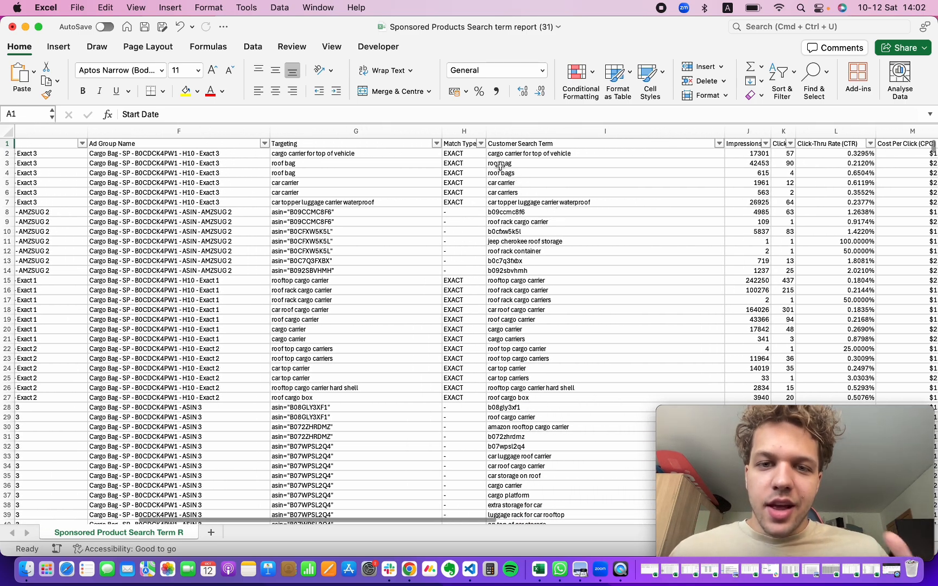
Step: Filter the Match Type column to exclude EXACT
click(481, 145)
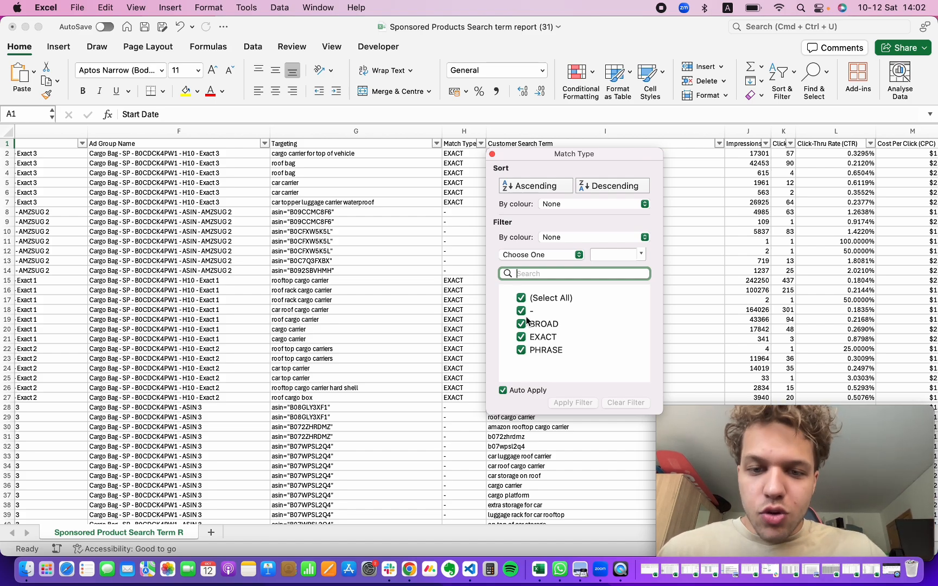
click(521, 337)
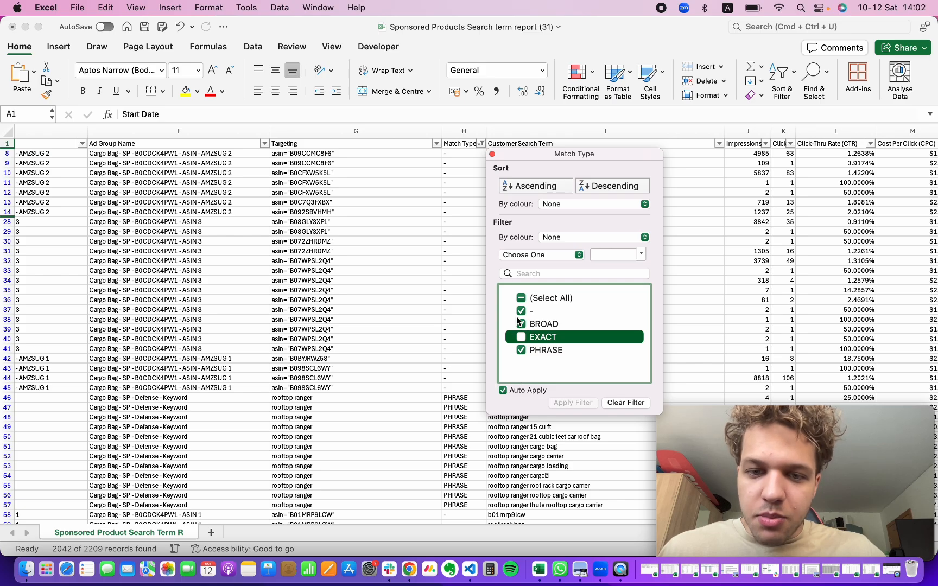
click(442, 242)
Step: Scroll across the report's metric columns to the 7 Day Total Orders filter
scroll(523, 207, right, 3)
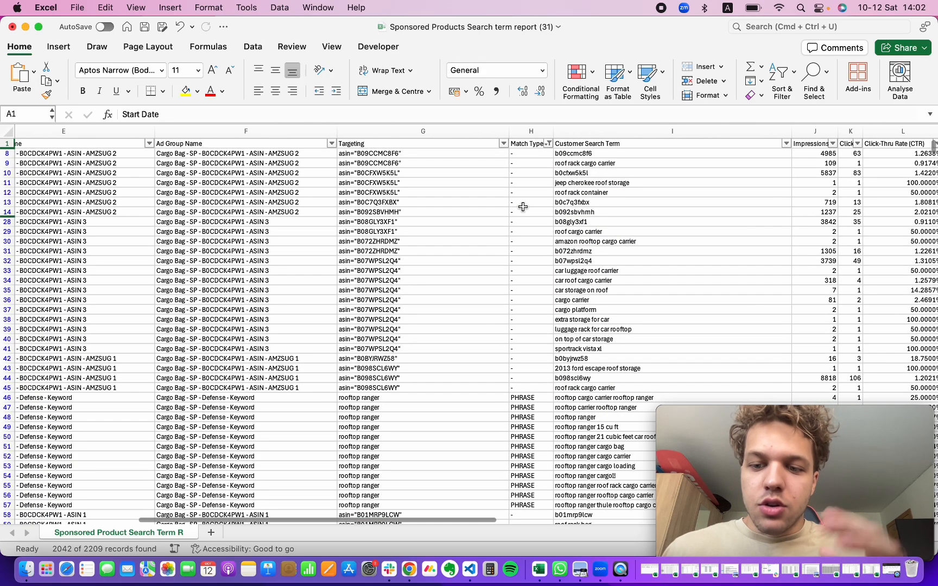
scroll(523, 207, right, 5)
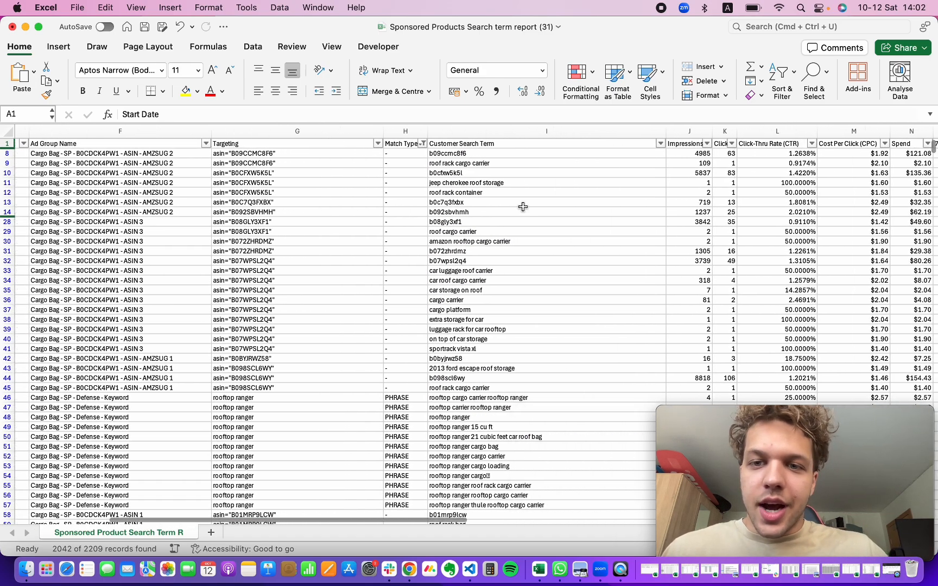
scroll(523, 207, right, 6)
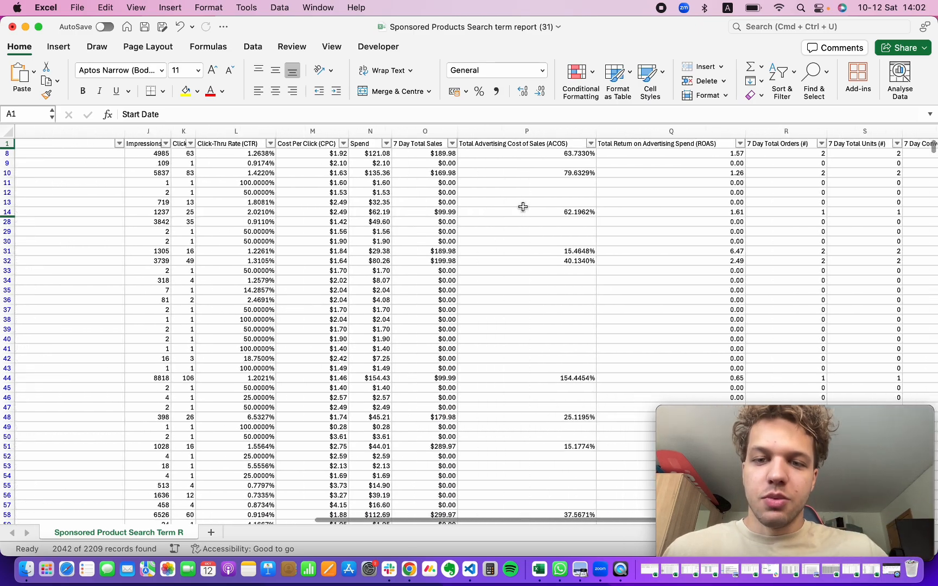
scroll(523, 207, right, 4)
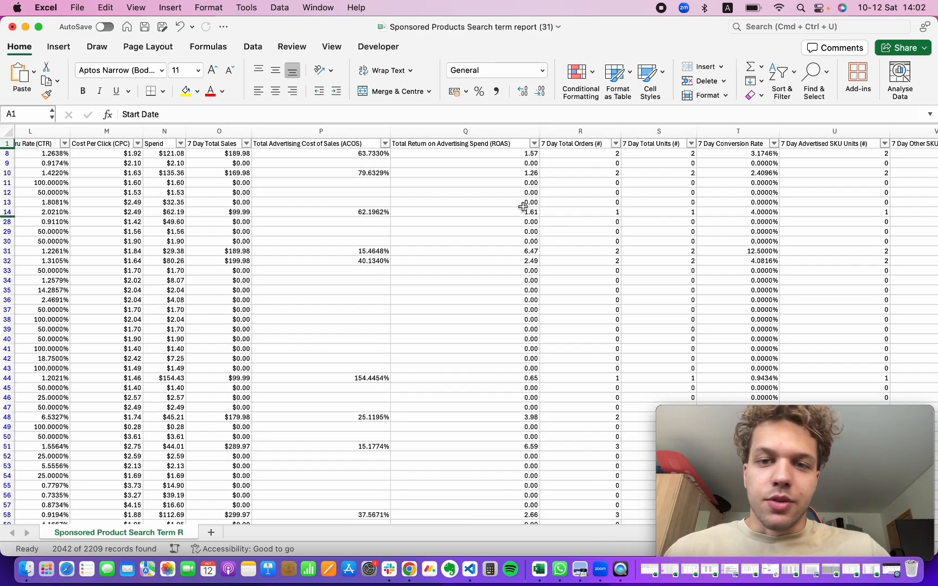
scroll(639, 212, right, 1)
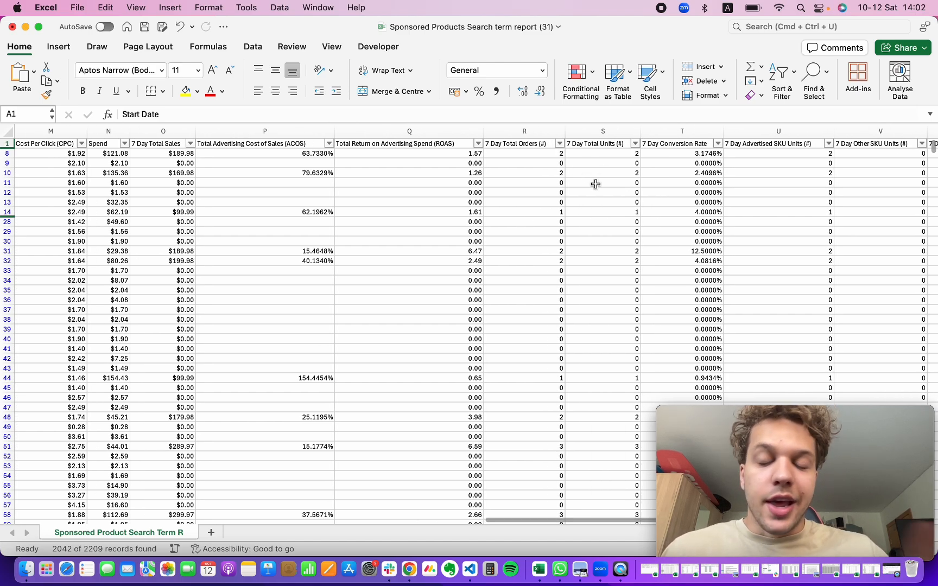
click(559, 144)
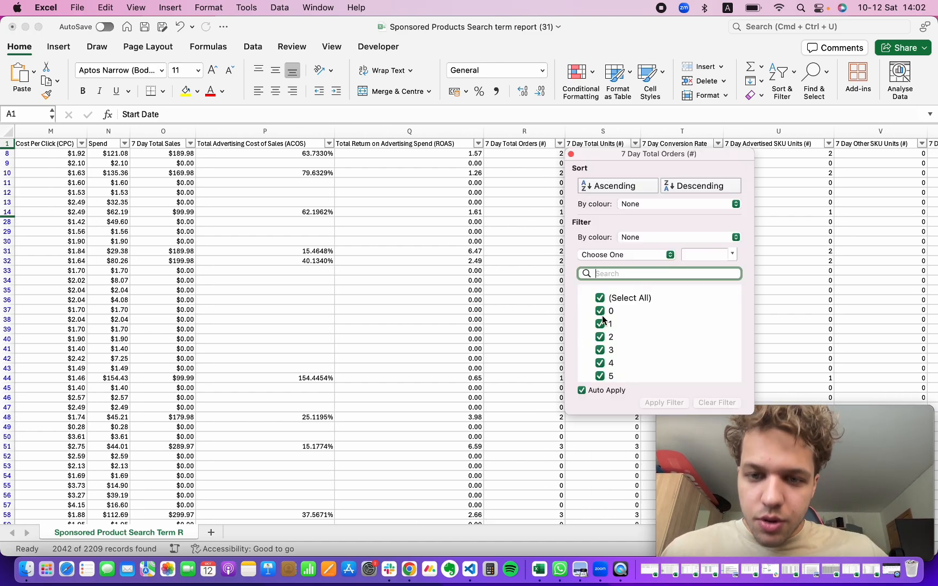
click(532, 159)
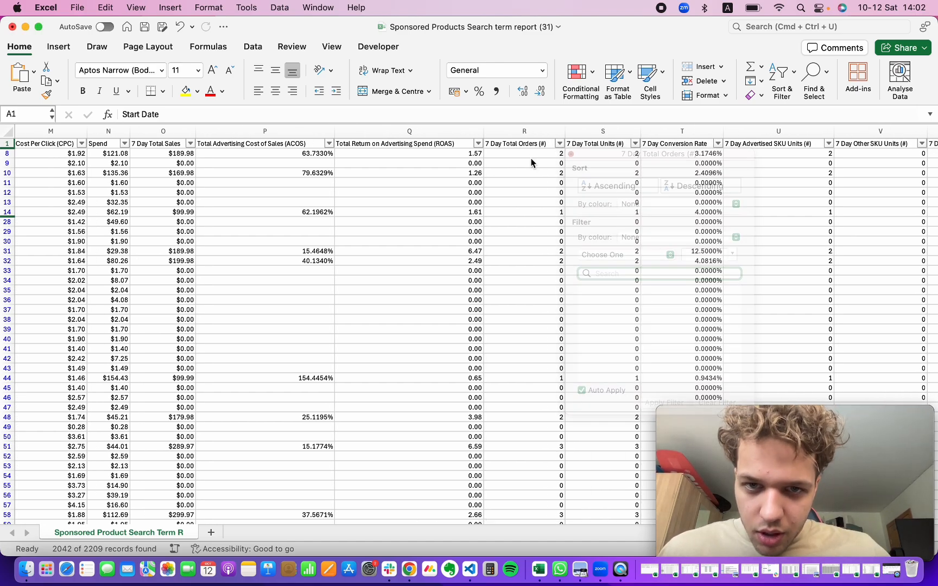
Step: Filter the 7 Day Total Orders column to show only rows with 0 orders
click(504, 144)
click(559, 144)
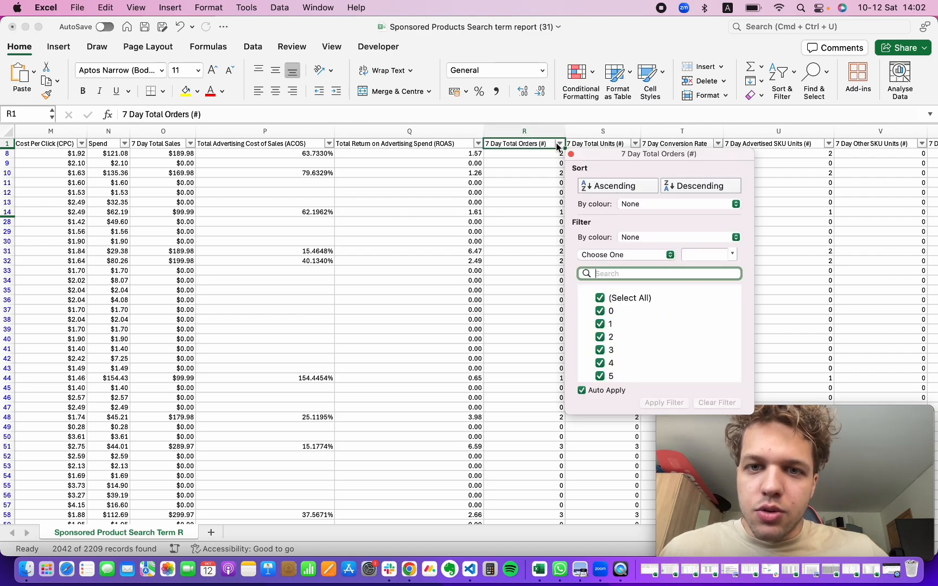
click(600, 298)
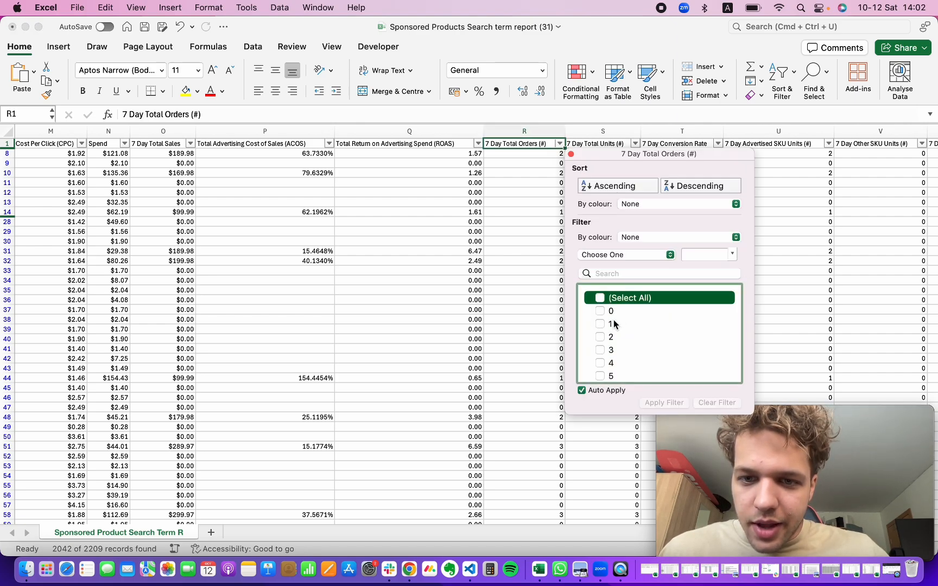
click(601, 311)
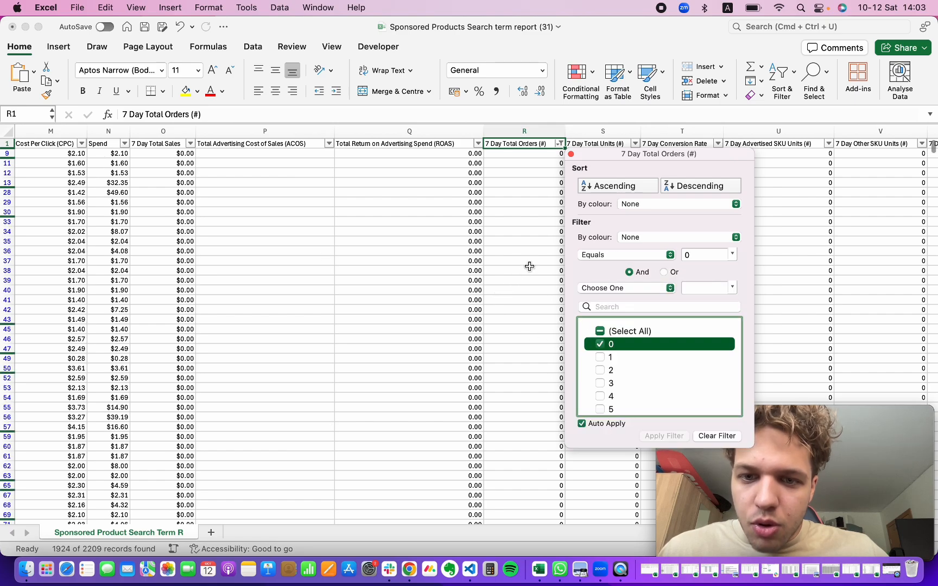
click(529, 266)
Step: Copy the filtered Customer Search Term values from the first data row down to the last row
scroll(555, 169, left, 5)
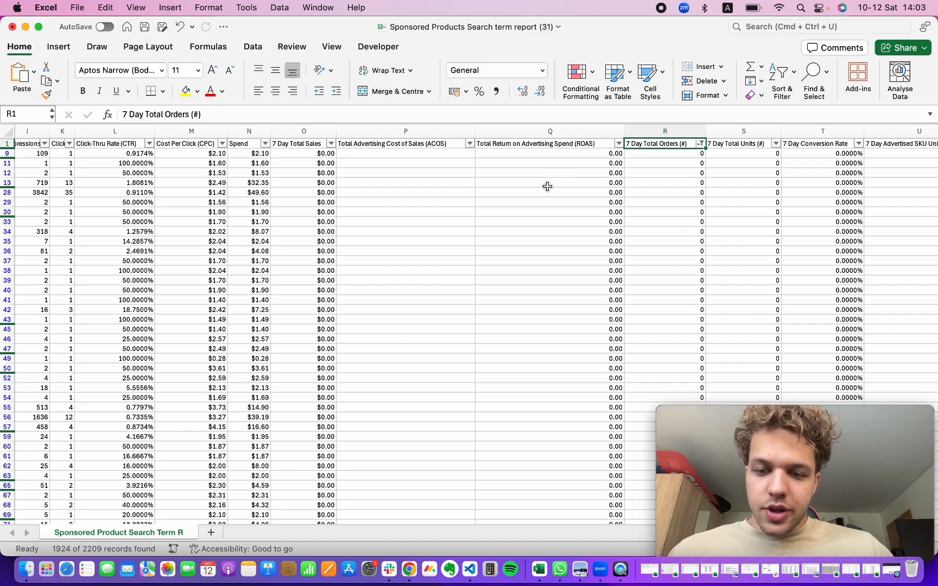
scroll(521, 212, left, 10)
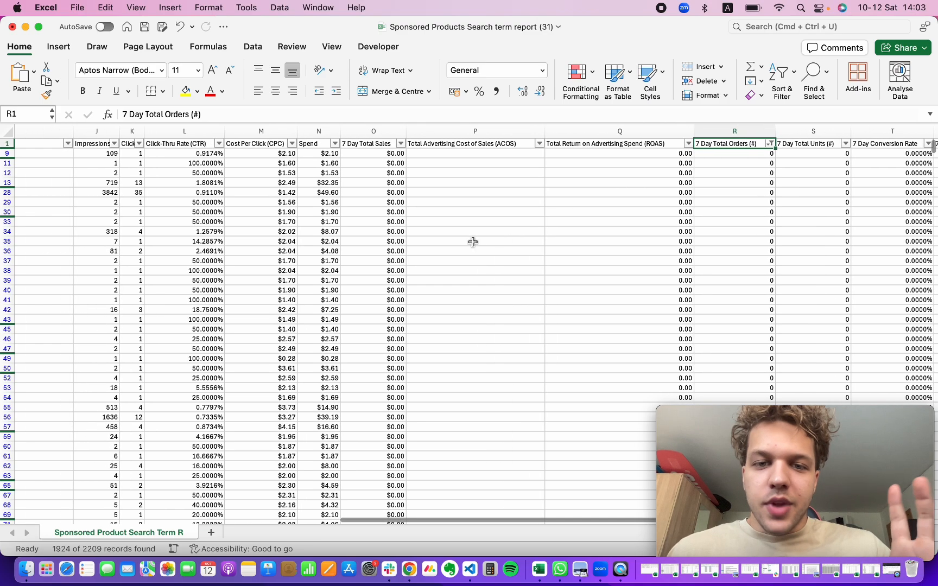
scroll(473, 242, left, 4)
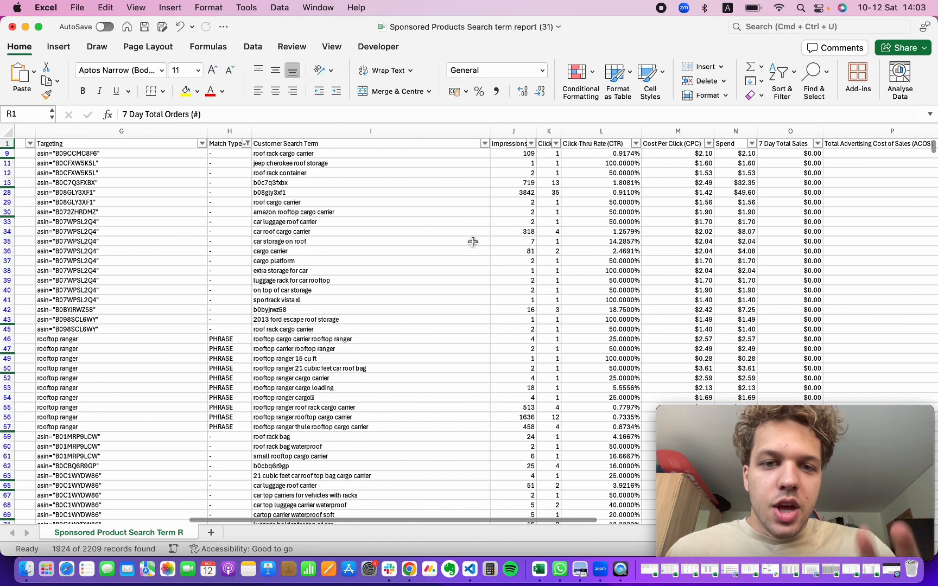
drag(398, 154, 404, 300)
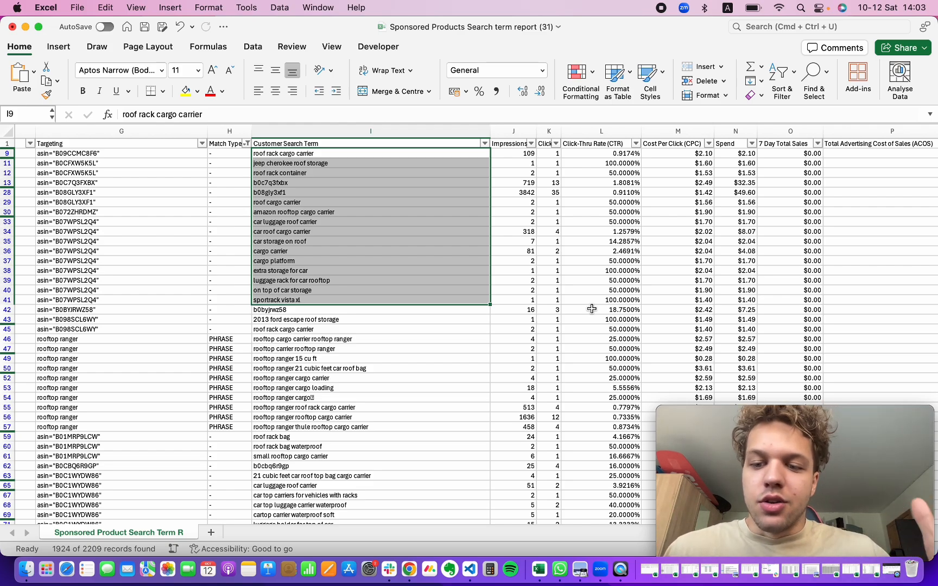
scroll(592, 309, left, 3)
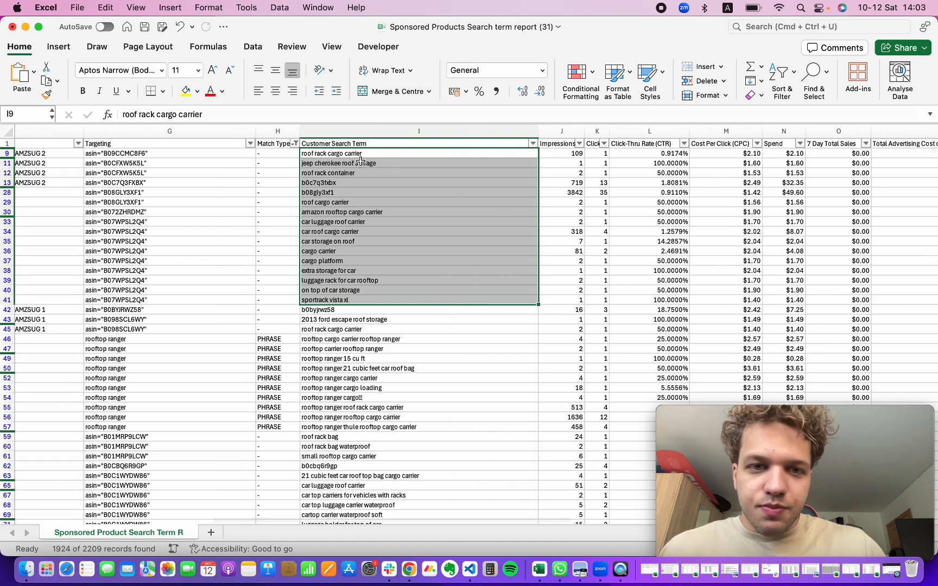
click(359, 158)
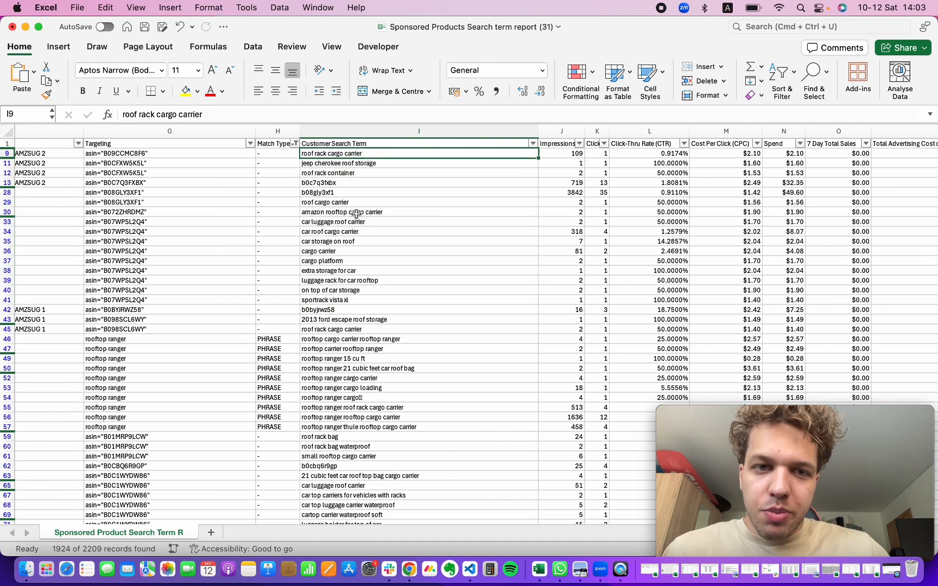
drag(358, 146, 358, 161)
click(359, 162)
click(359, 160)
click(357, 153)
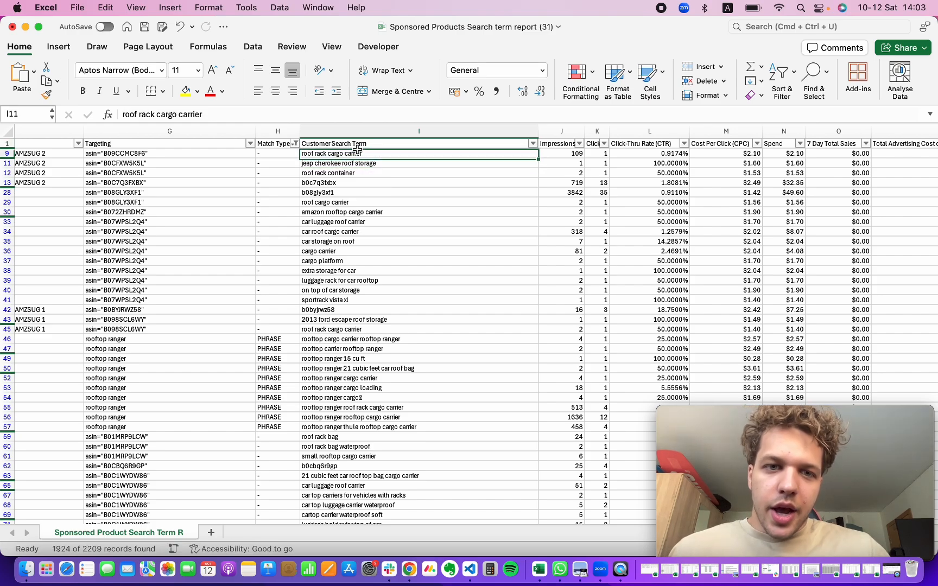
key(super+shift+Down)
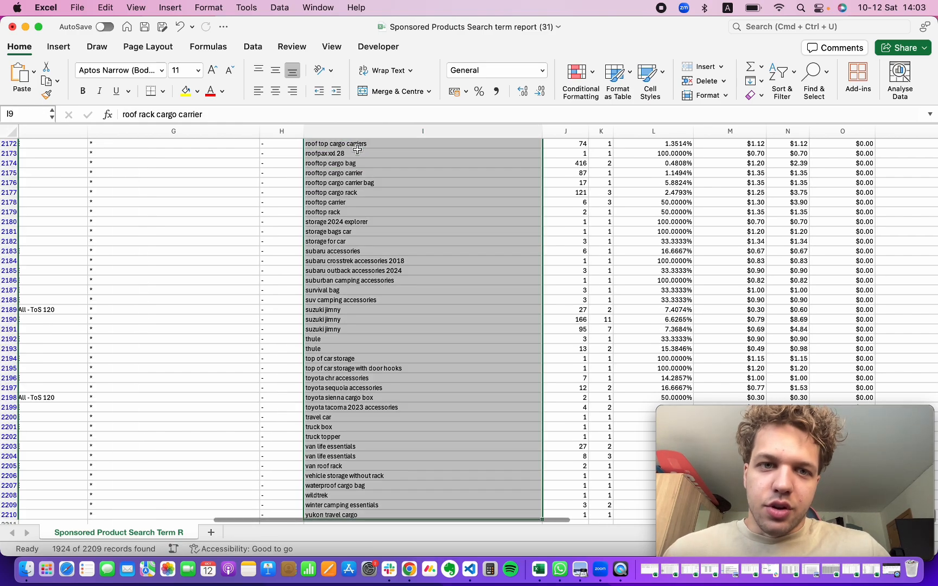
right_click(400, 289)
click(446, 256)
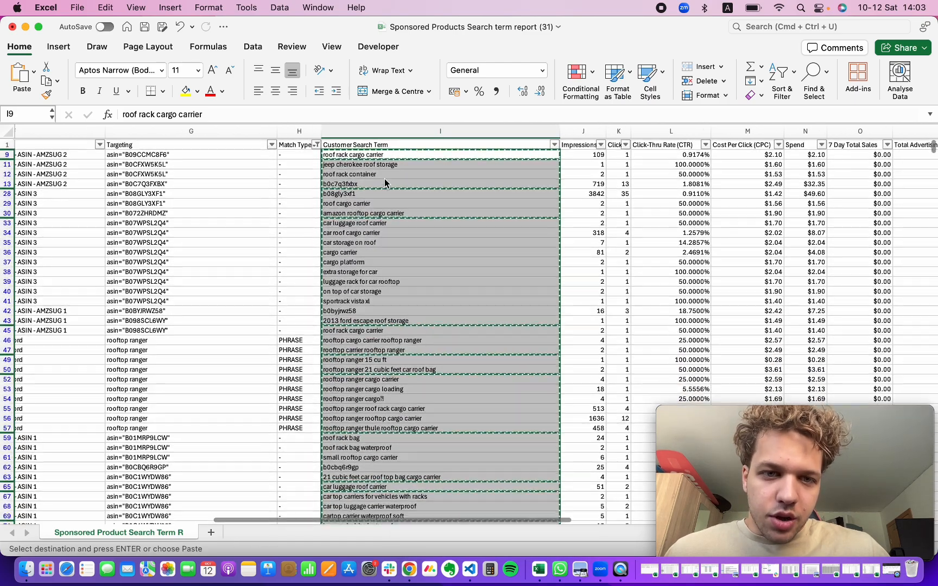
click(375, 154)
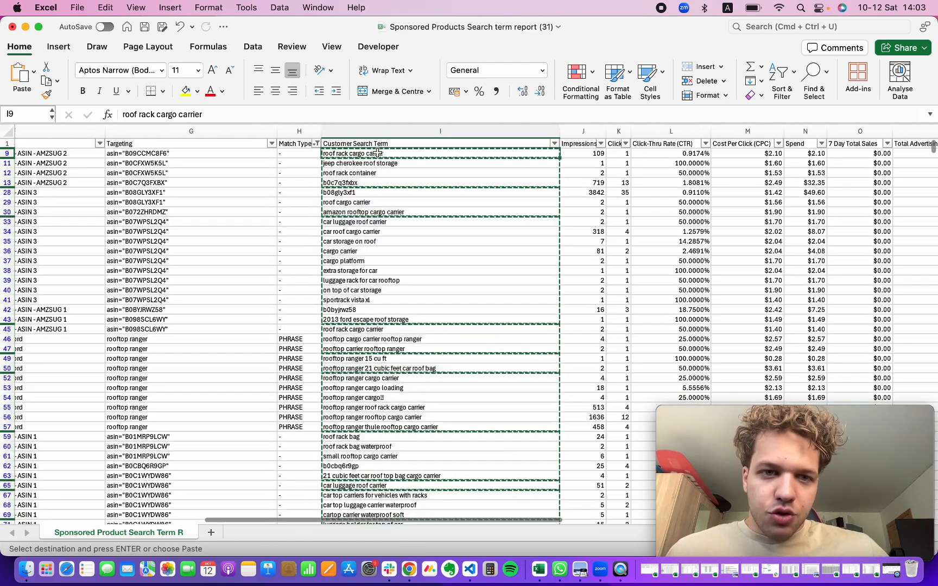
key(super+shift+Down)
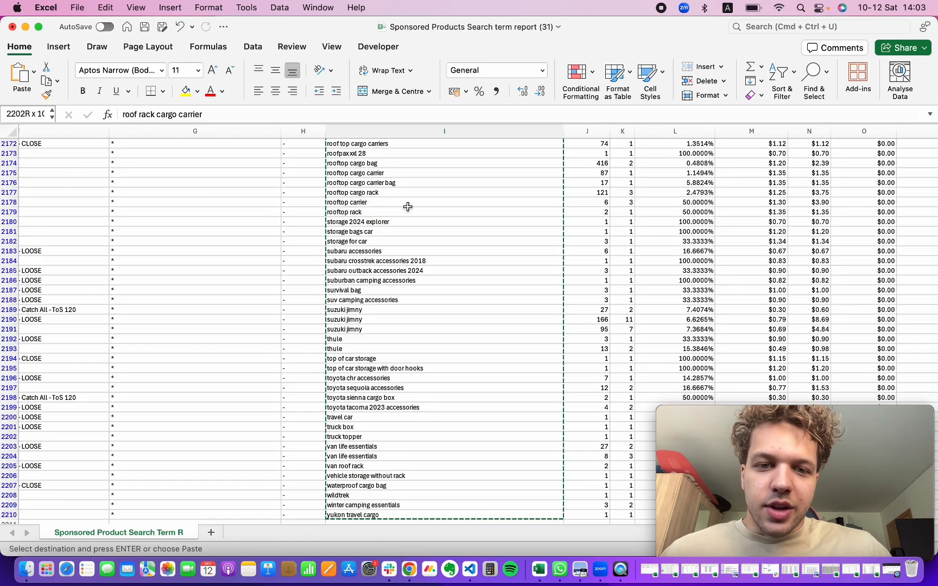
right_click(450, 233)
click(492, 260)
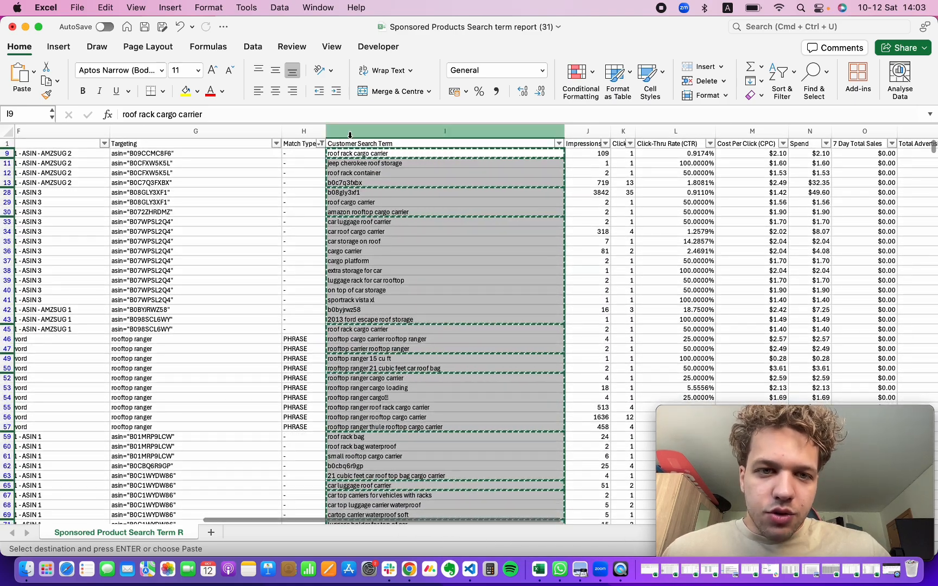
click(347, 144)
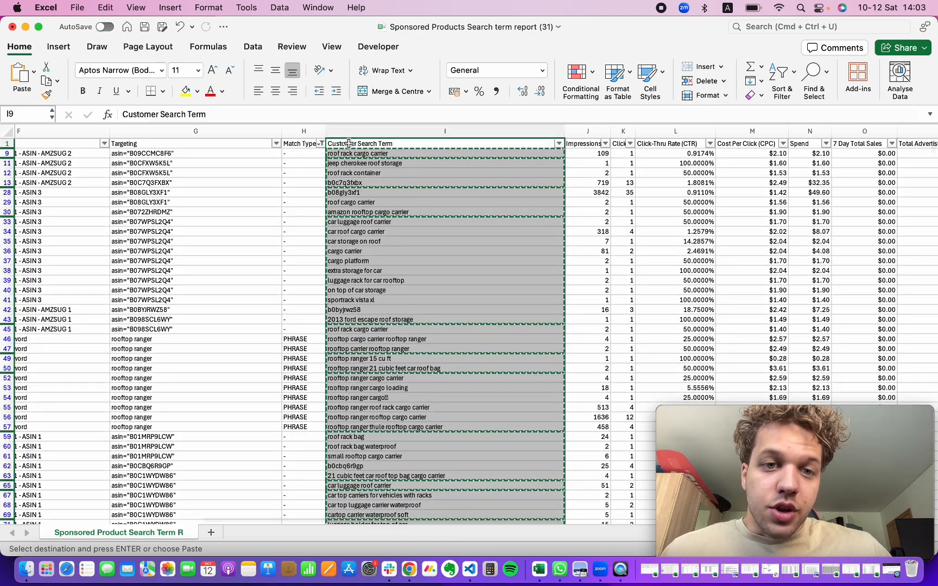
click(330, 265)
drag(347, 252, 404, 416)
click(406, 417)
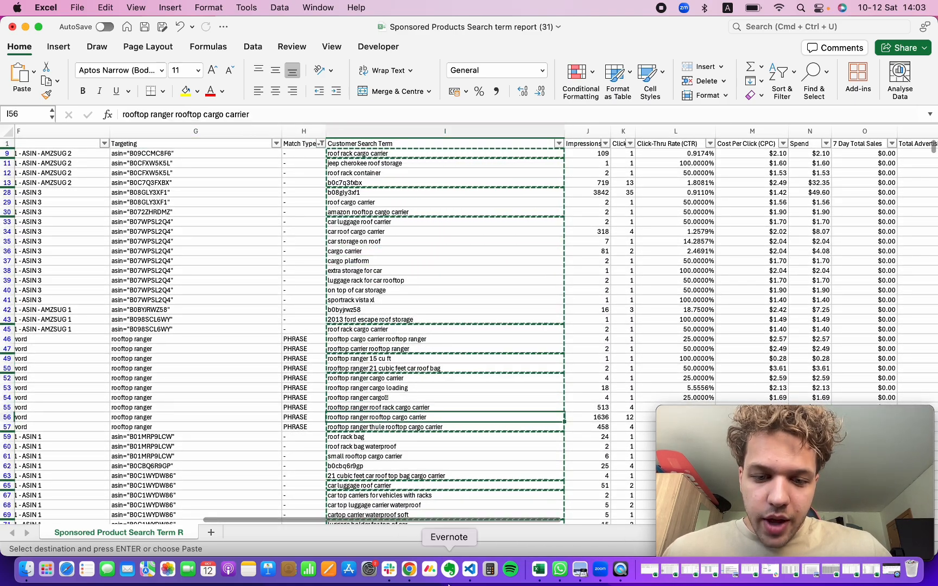
Step: Paste the copied search terms into the Search Term Report sheet of the N-Gram Analysis Tool, starting at A2
click(410, 570)
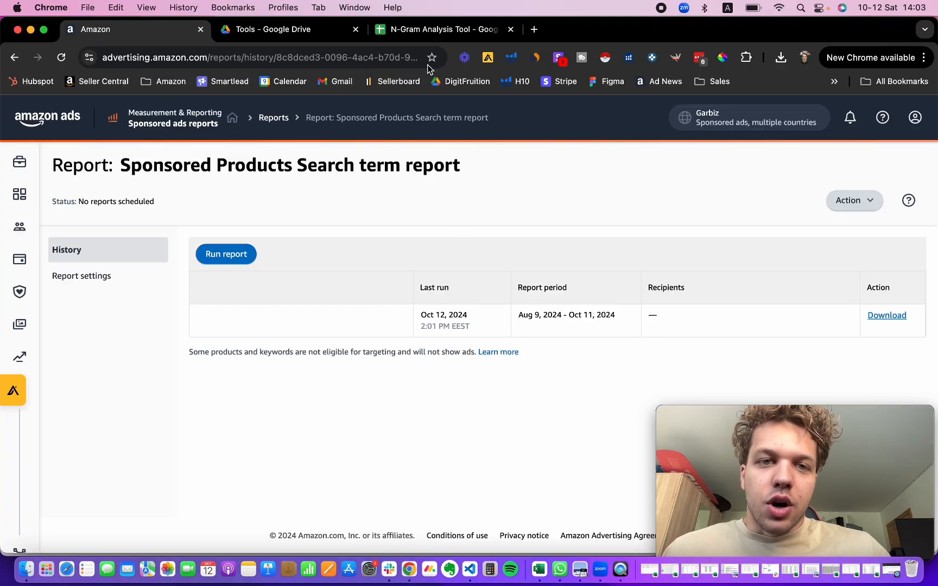
click(443, 29)
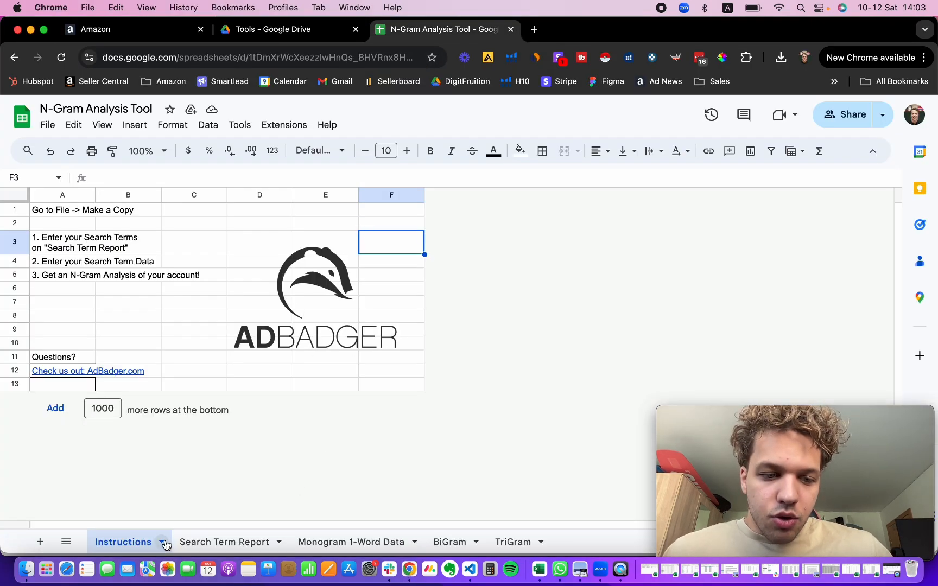
click(228, 542)
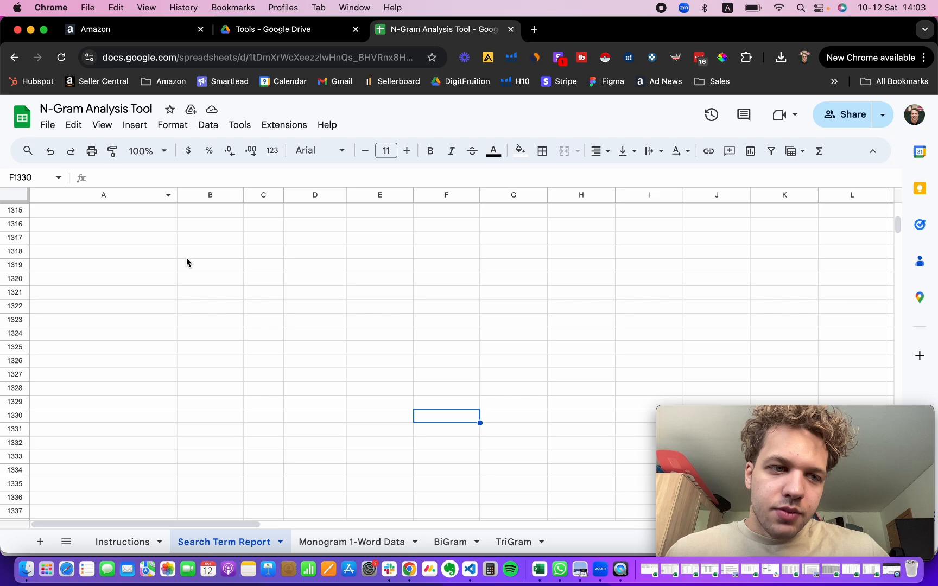
scroll(186, 263, up, 20)
click(74, 223)
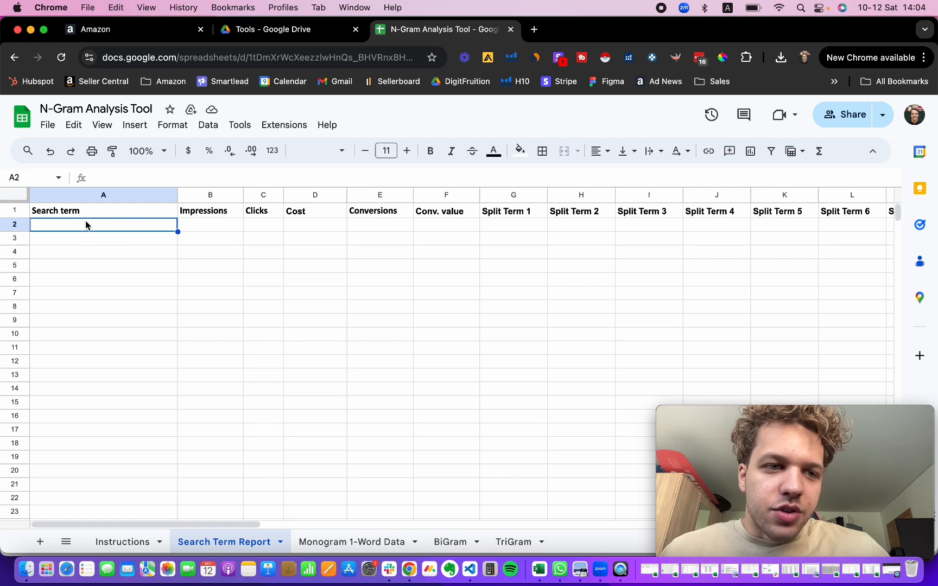
key(cmd+v)
key(Up)
click(16, 214)
click(130, 232)
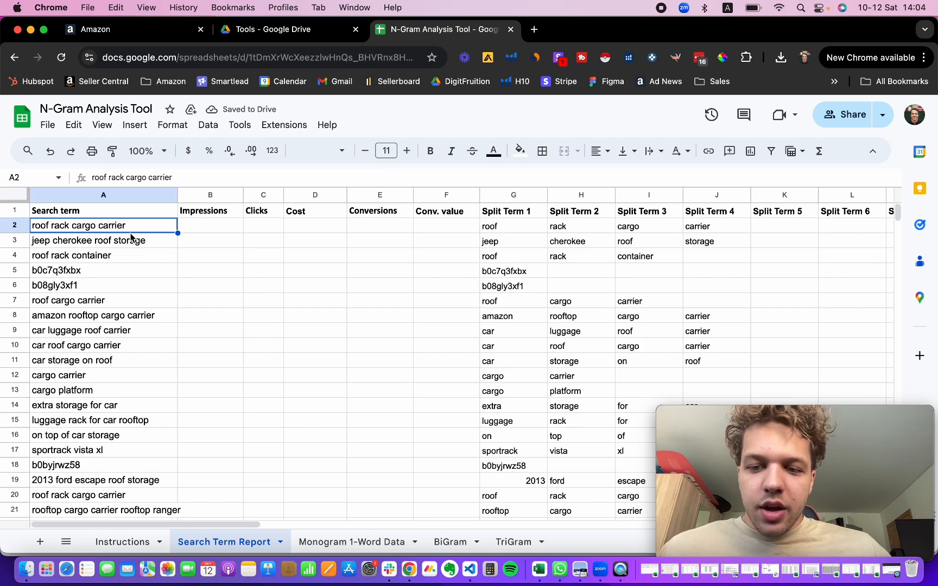
click(12, 211)
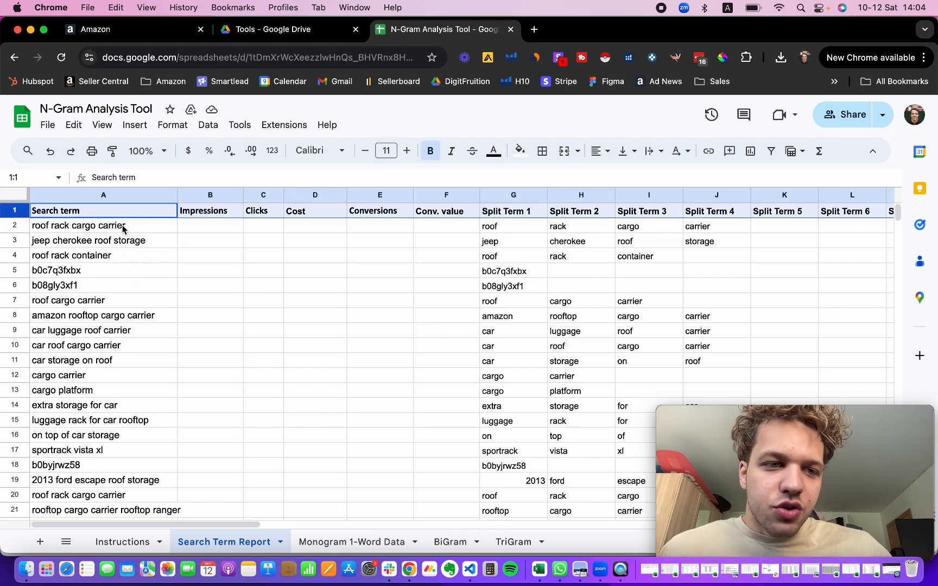
drag(122, 229, 119, 350)
click(118, 350)
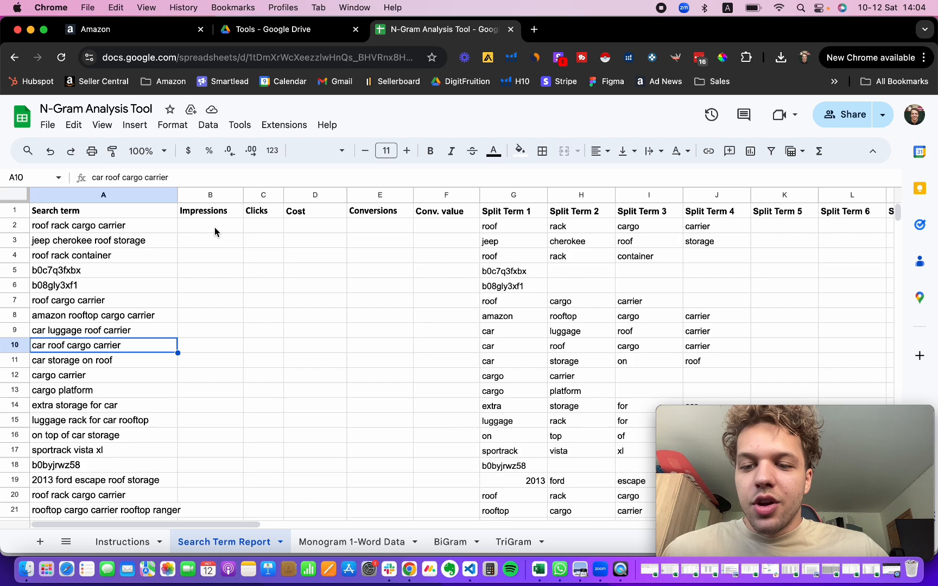
Step: Copy the filtered Impressions values from the first data row down to the last row
key(super+Tab)
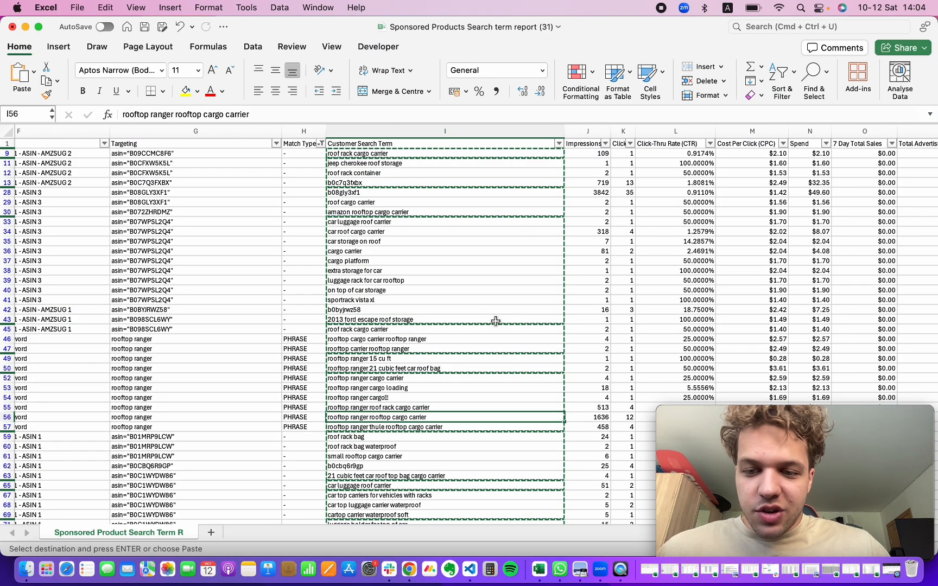
scroll(565, 188, right, 2)
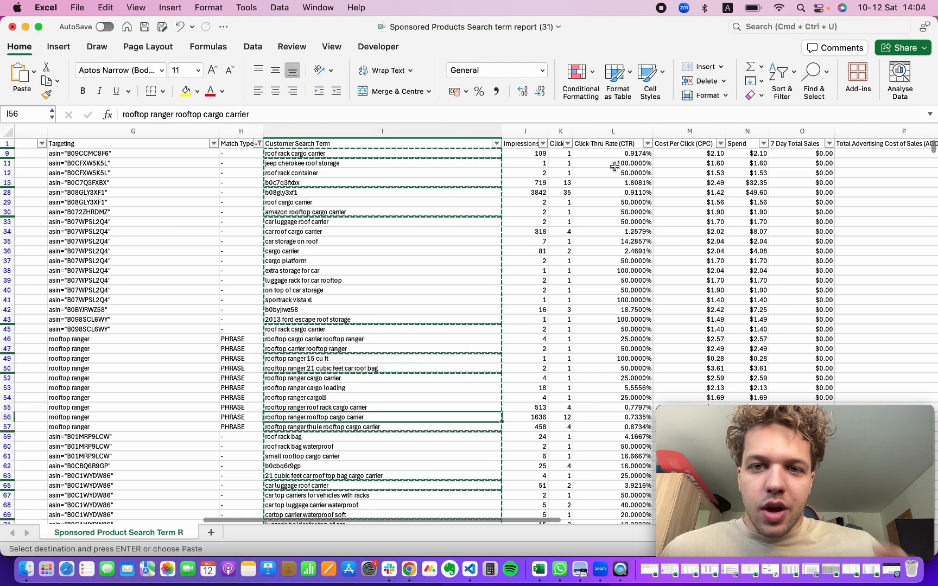
click(510, 154)
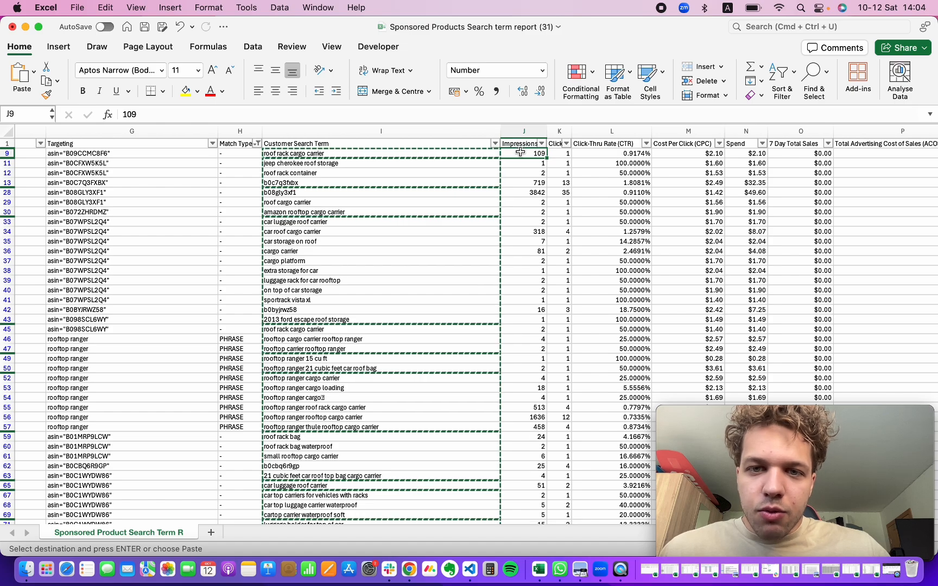
key(super+shift+Down)
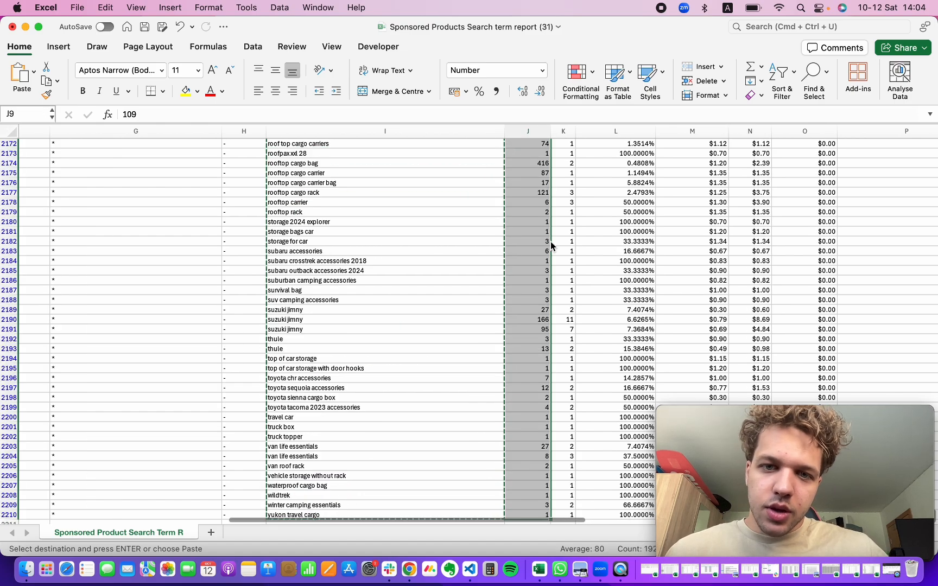
right_click(552, 244)
click(573, 263)
Step: Try to paste the copied impressions into the Impressions column of the N-Gram sheet starting at B2
key(super+Tab)
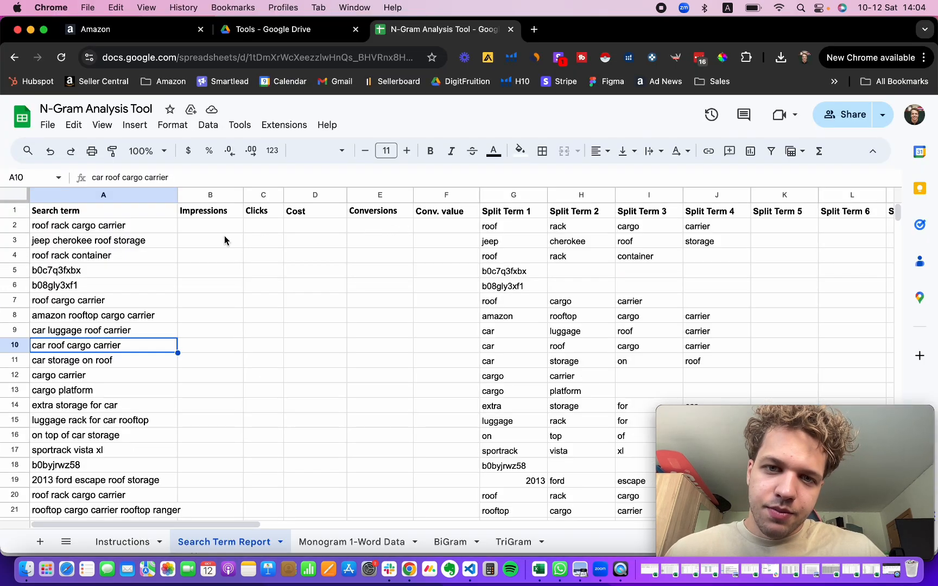
click(199, 229)
key(super+v)
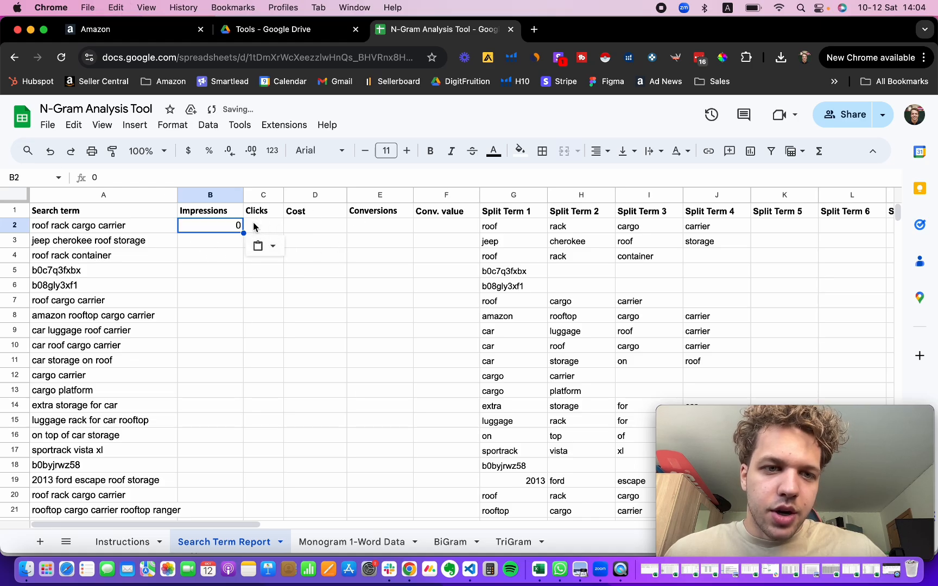
Step: Copy the filtered Impressions values again from the first data row to the last and paste them into the Impressions column at B2
key(super+Tab)
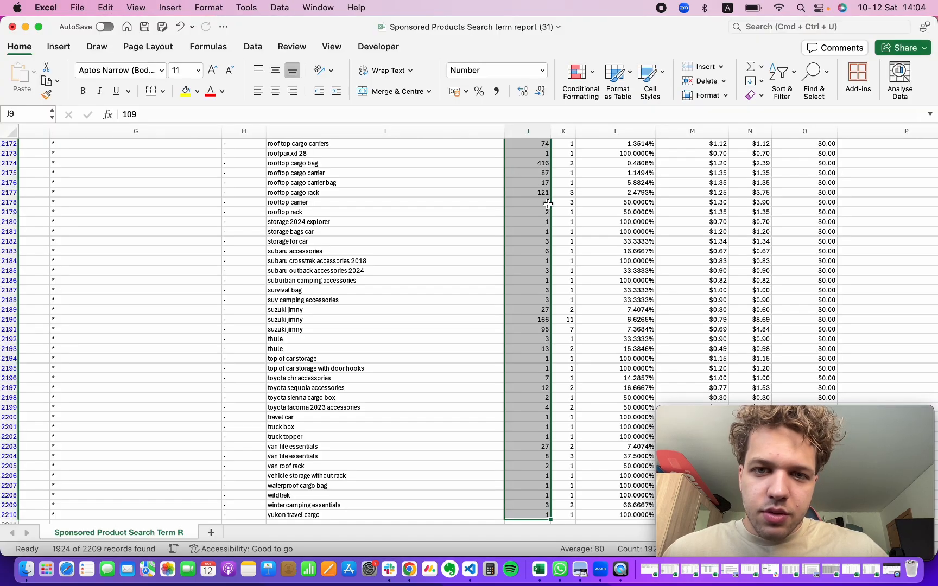
scroll(549, 255, down, 10)
click(550, 255)
scroll(550, 255, up, 5)
scroll(564, 217, up, 20)
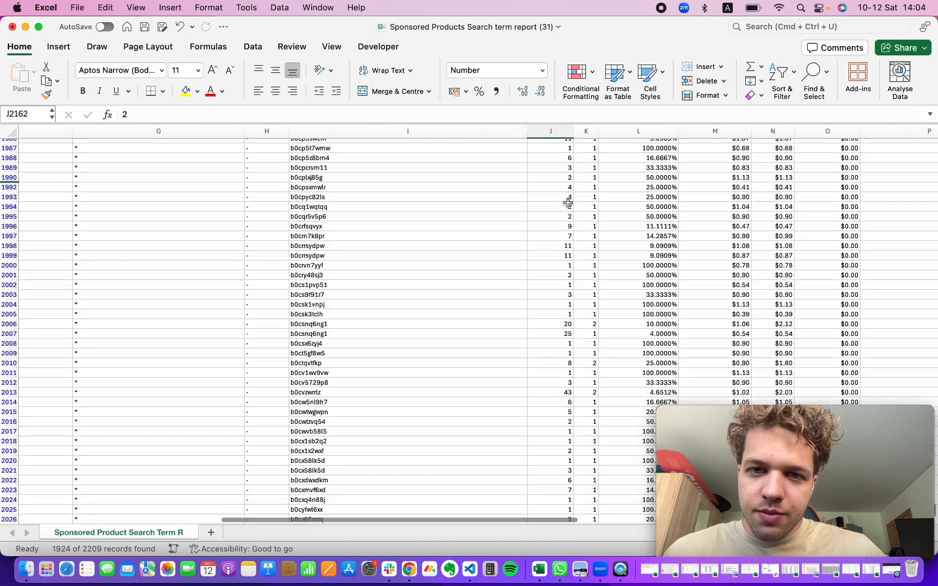
scroll(568, 203, up, 20)
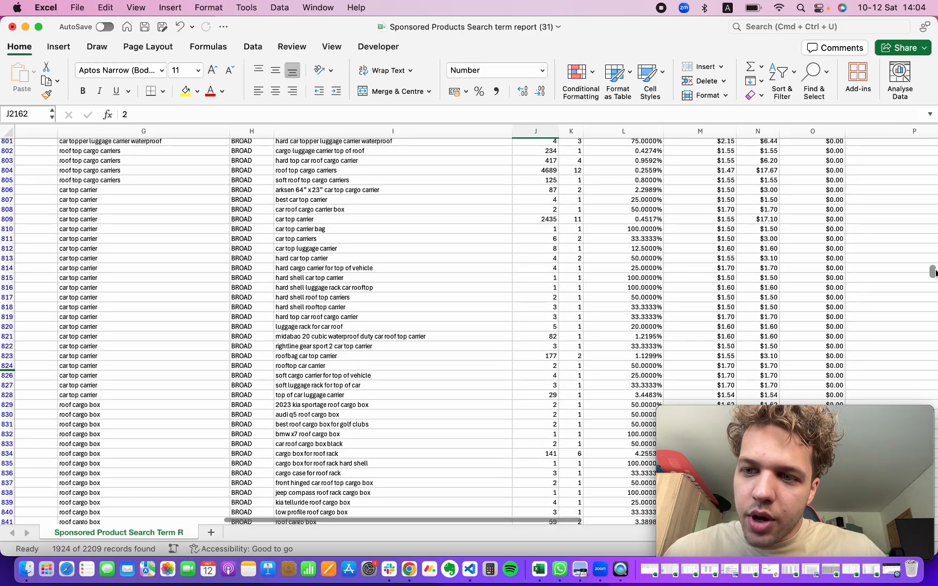
drag(935, 273, 934, 143)
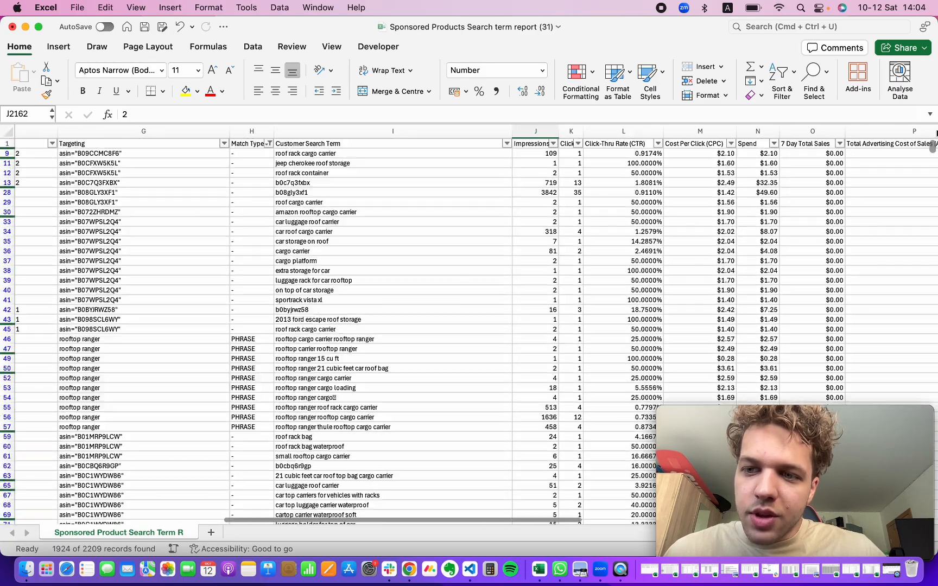
click(536, 153)
key(shift+super+Down)
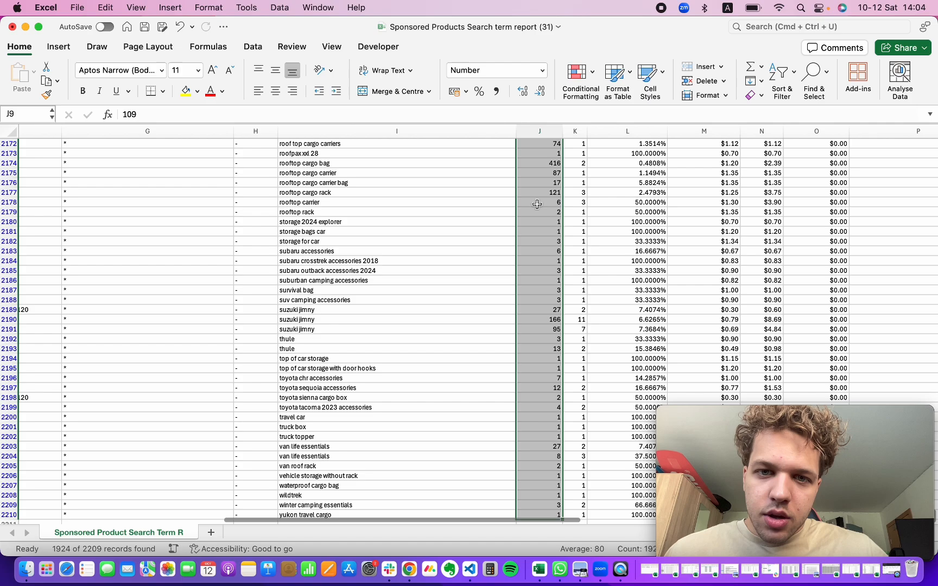
right_click(536, 202)
click(556, 226)
key(super+Tab)
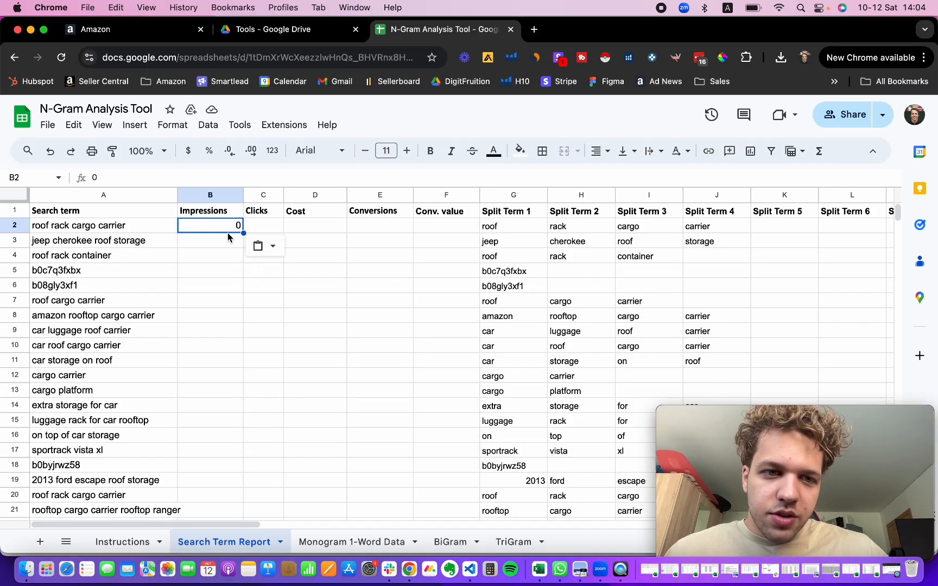
key(super+v)
Step: Widen the Clicks column and copy the filtered Clicks values from the first data row down to the last row
key(super+Tab)
scroll(466, 217, right, 1)
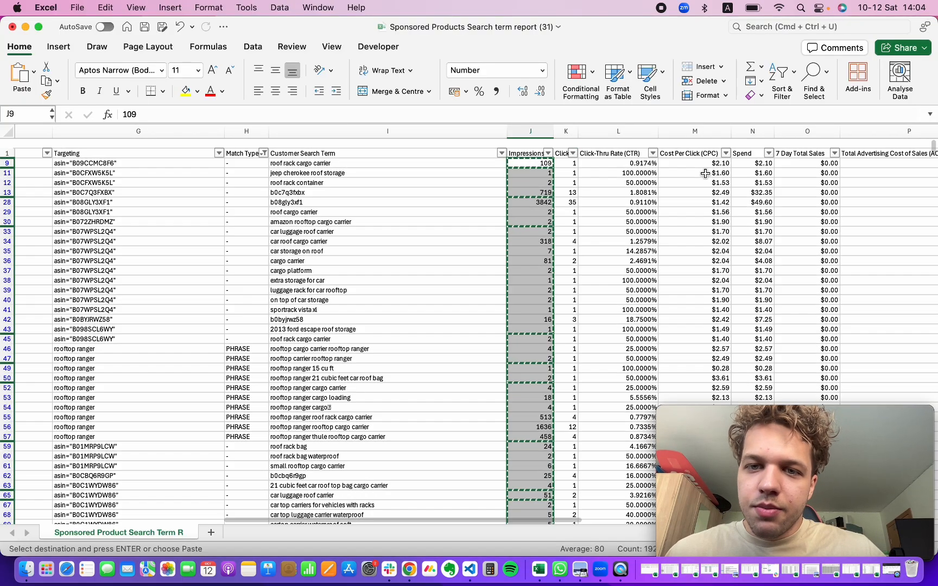
key(Right)
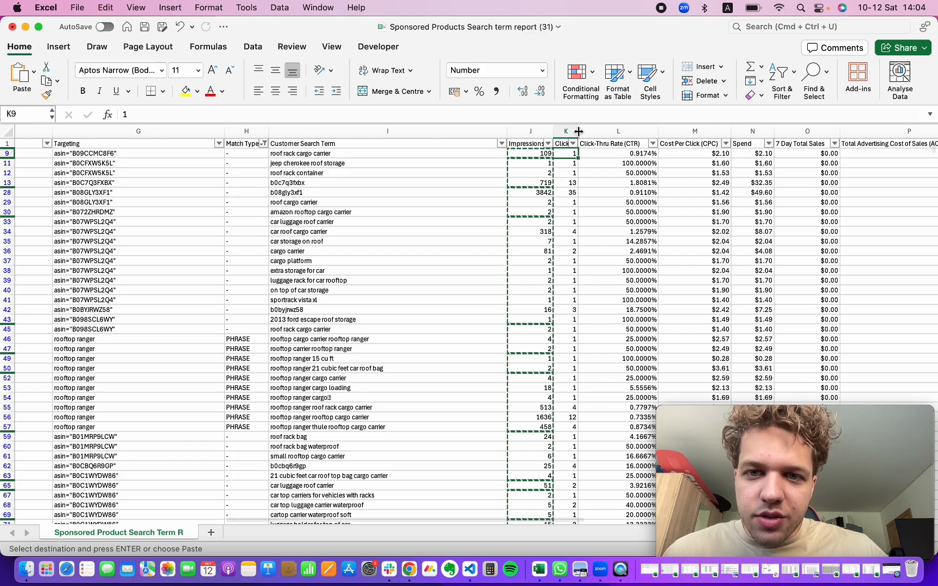
drag(578, 131, 633, 131)
right_click(575, 156)
click(573, 156)
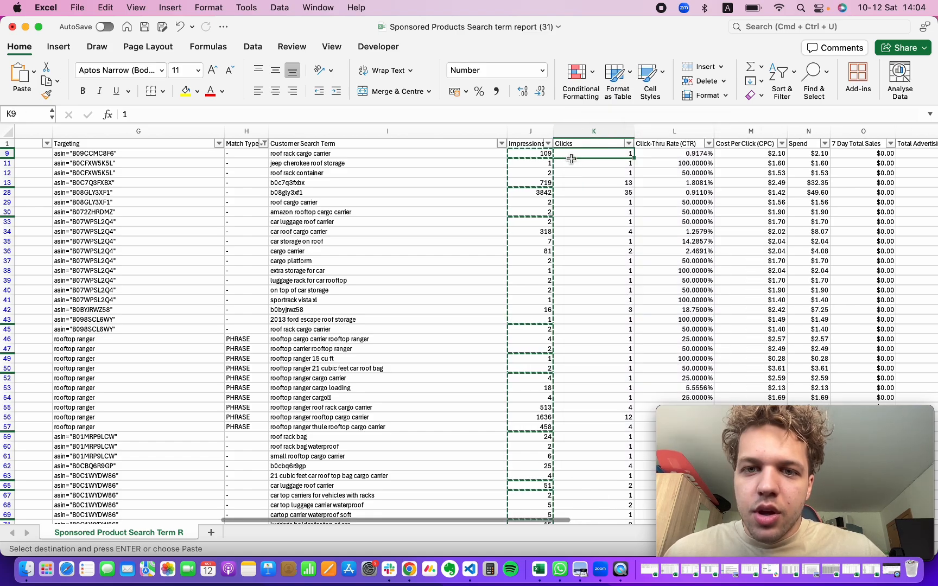
key(super+shift+Down)
click(587, 203)
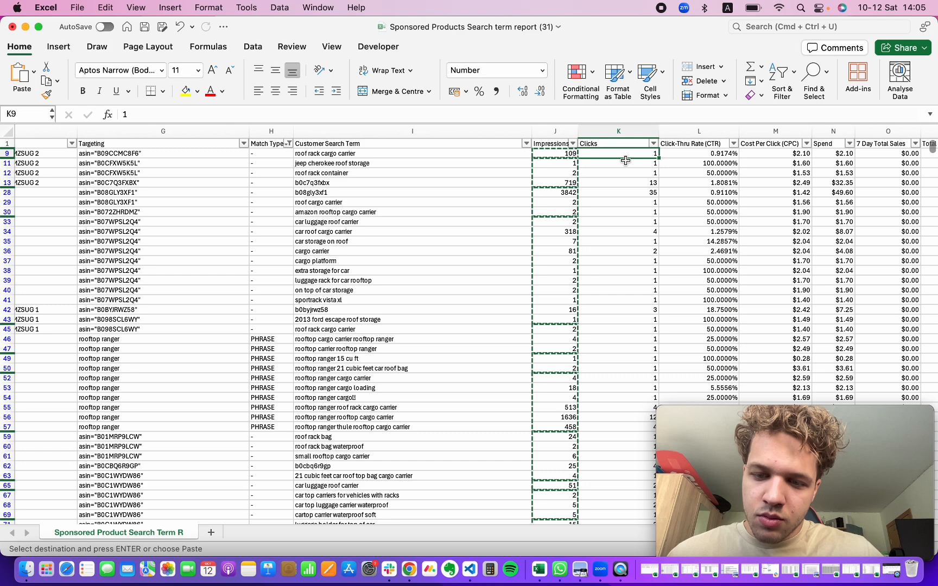
key(super+shift+Down)
right_click(616, 259)
click(635, 258)
Step: Paste the copied clicks into the Clicks column of the N-Gram sheet starting at C2
key(super+Tab)
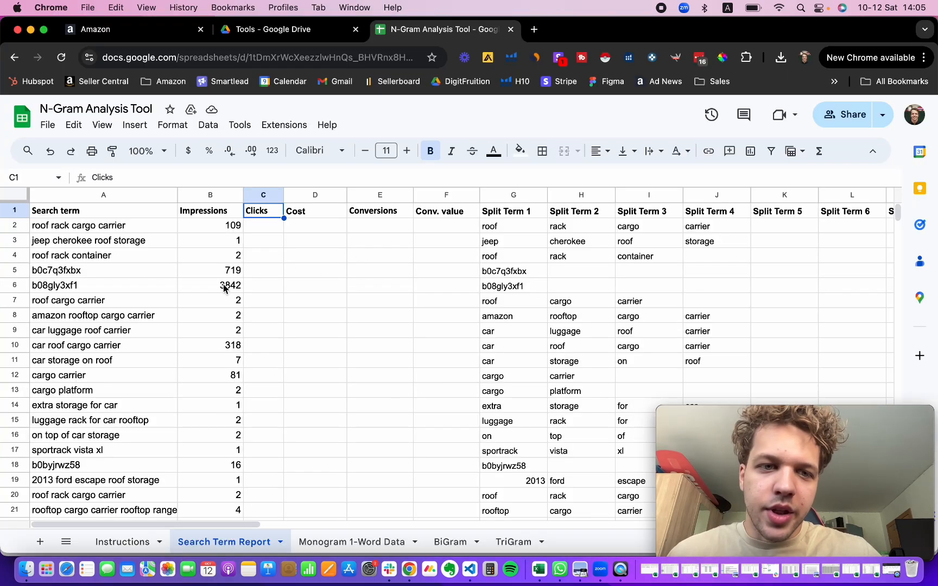
click(264, 225)
key(super+v)
Step: Copy the filtered Spend values from the report and paste them into the Cost column starting at D2
click(302, 212)
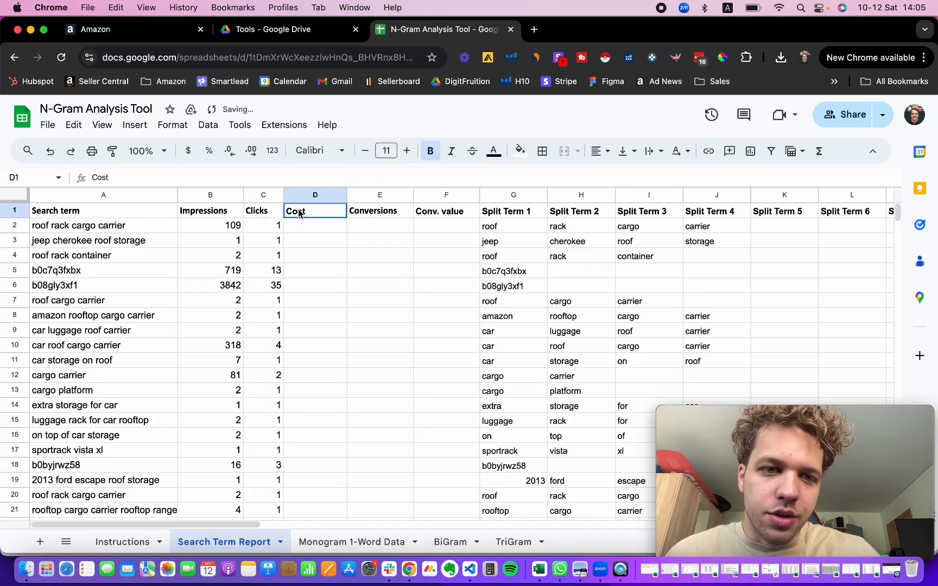
click(305, 229)
key(super+Tab)
scroll(725, 207, right, 2)
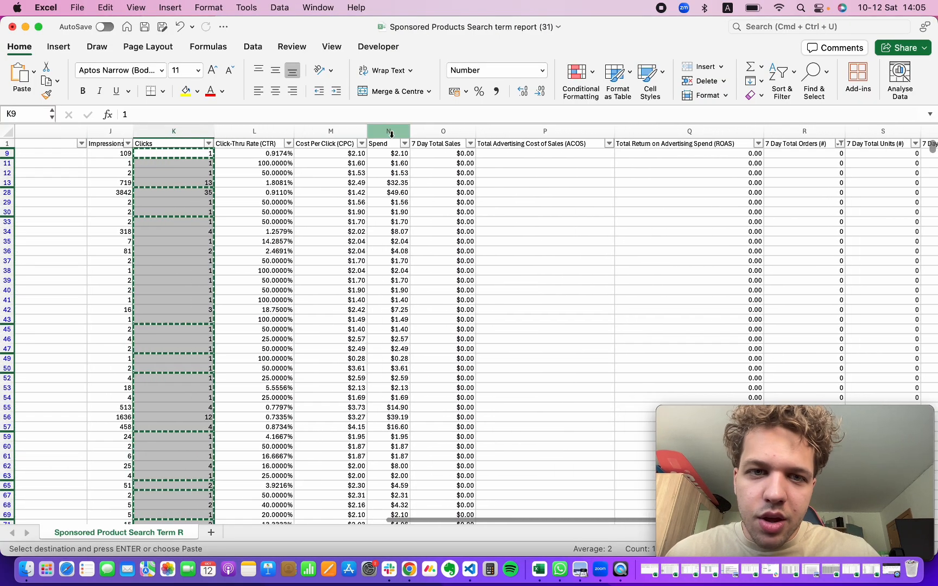
click(402, 153)
key(super+shift+Down)
right_click(404, 214)
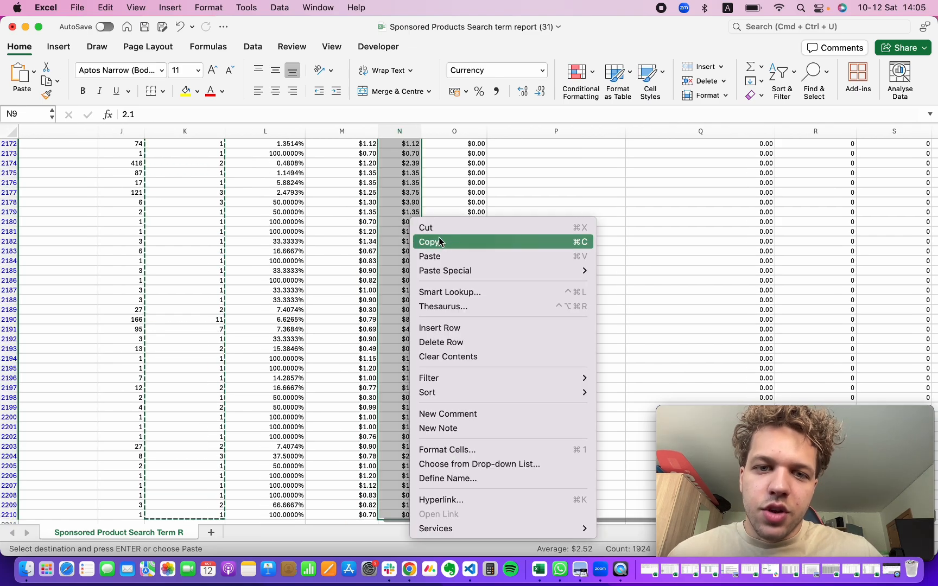
click(441, 239)
key(super+Tab)
click(395, 225)
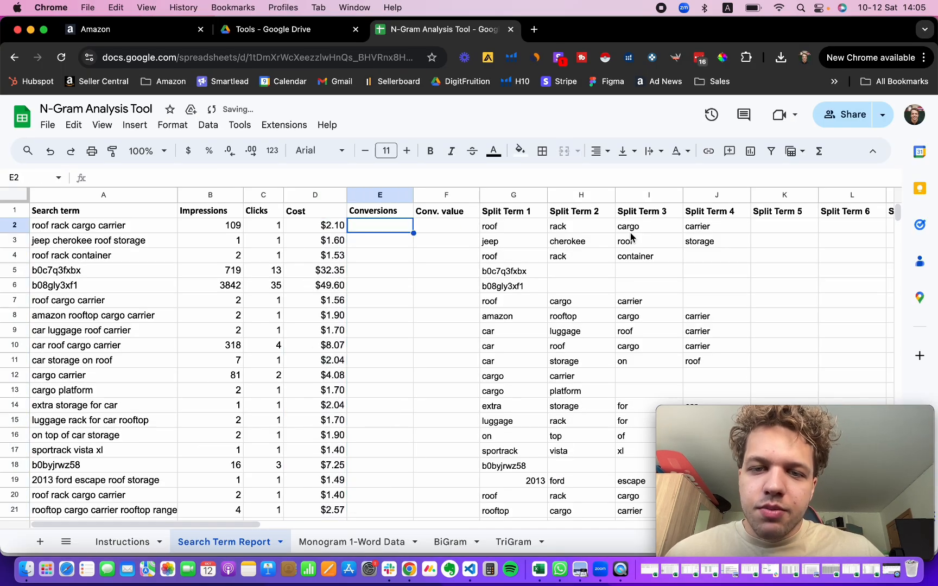
key(super+Tab)
click(454, 153)
right_click(455, 152)
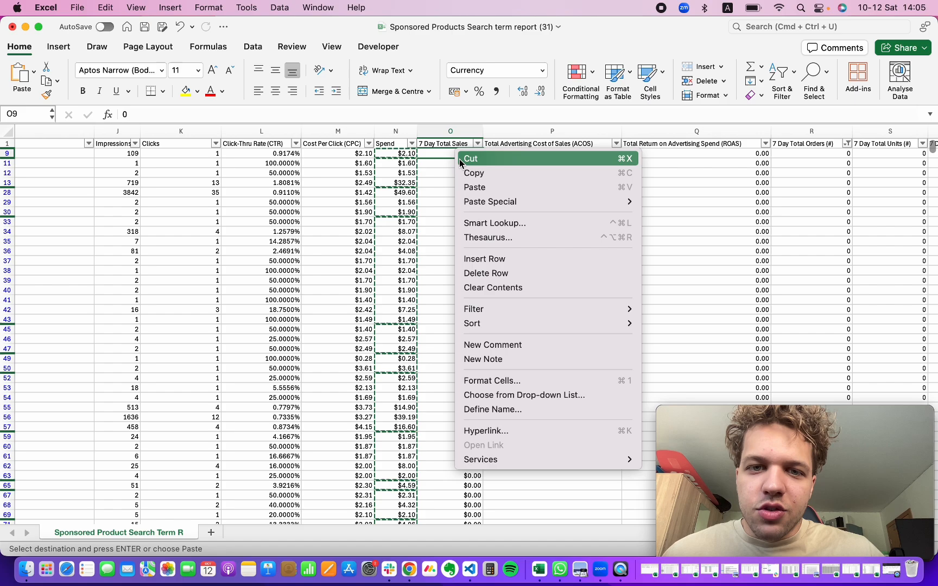
click(438, 152)
scroll(640, 171, right, 1)
click(643, 171)
scroll(697, 171, right, 4)
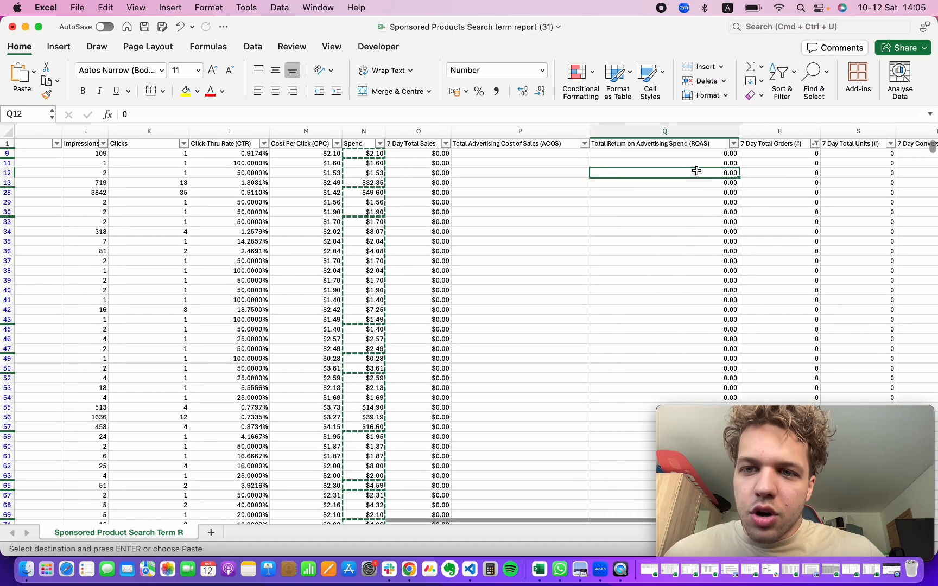
click(584, 154)
key(super+shift+Down)
right_click(503, 298)
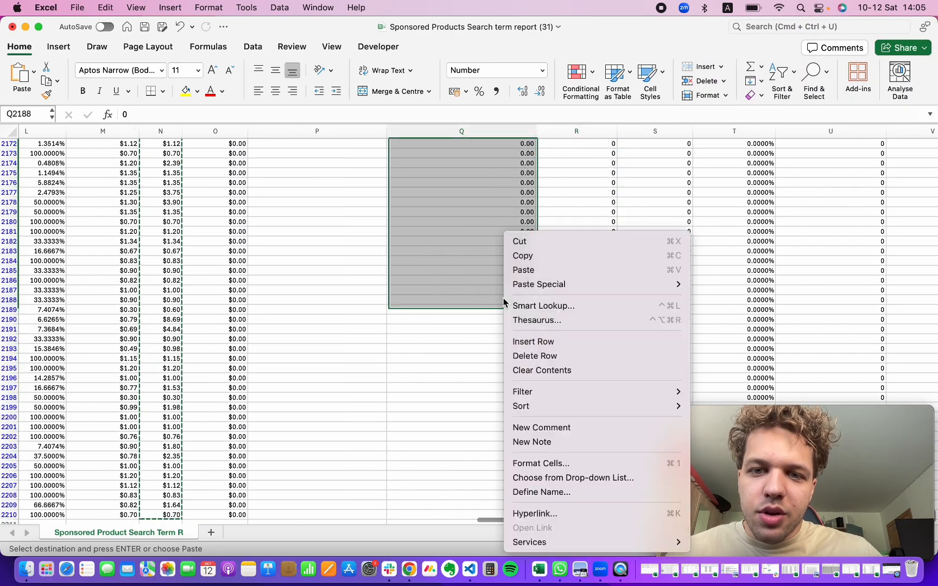
click(576, 188)
Step: Copy the filtered 7 Day Total Orders values and paste them into the Conversions column starting at E2
scroll(576, 187, up, 20)
scroll(722, 168, up, 20)
click(576, 154)
key(super+shift+Down)
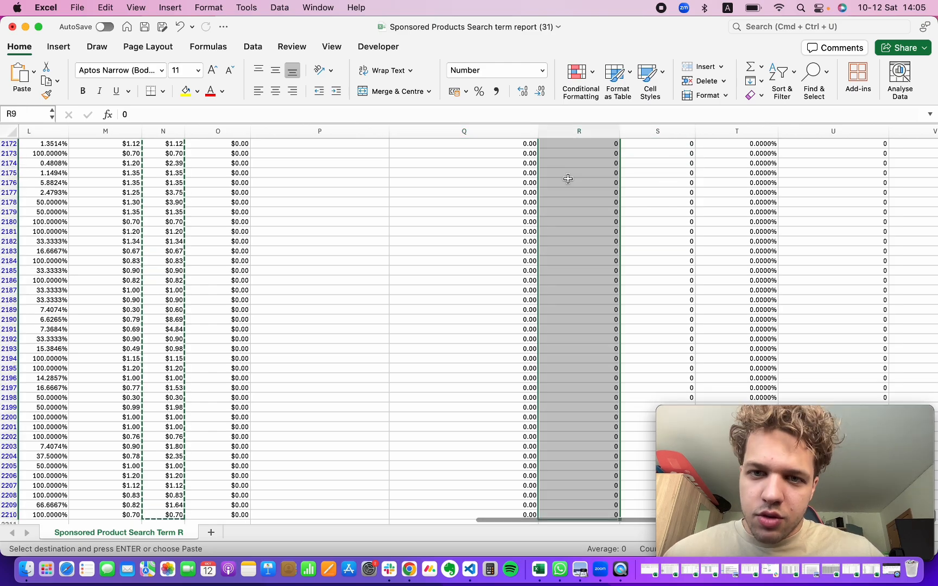
right_click(568, 179)
click(588, 202)
key(super+Tab)
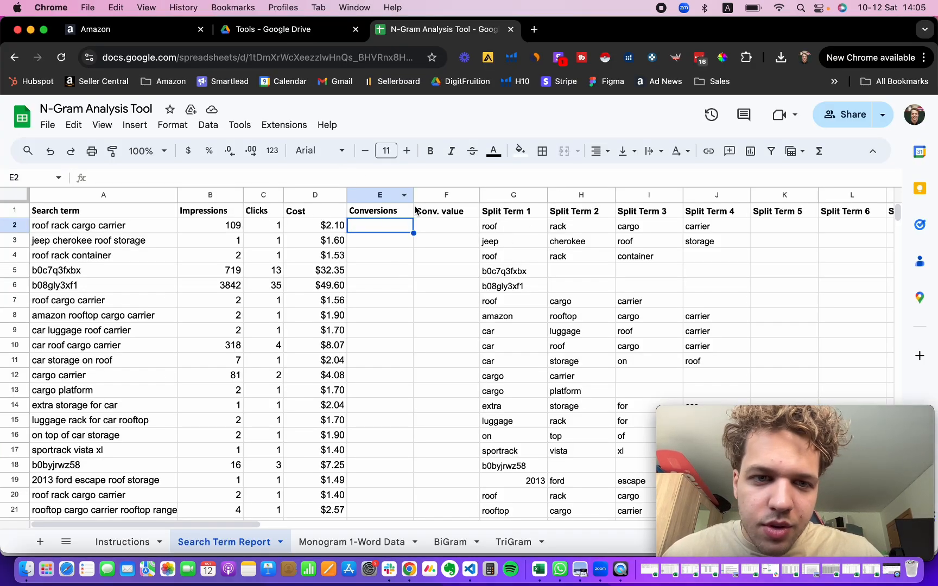
key(super+v)
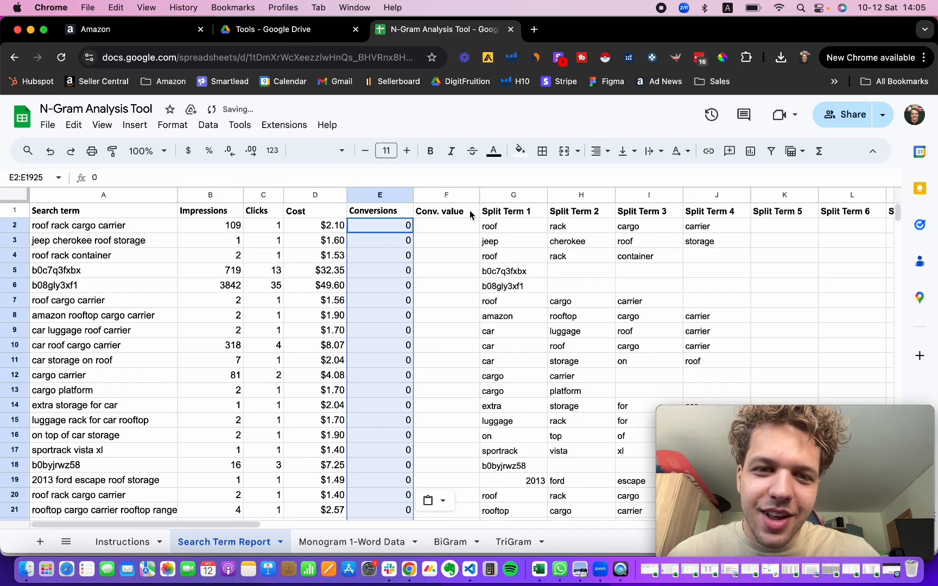
Step: Copy the filtered 7 Day Advertised SKU Sales values and paste them into the Conv. value column starting at F2
click(380, 213)
click(377, 232)
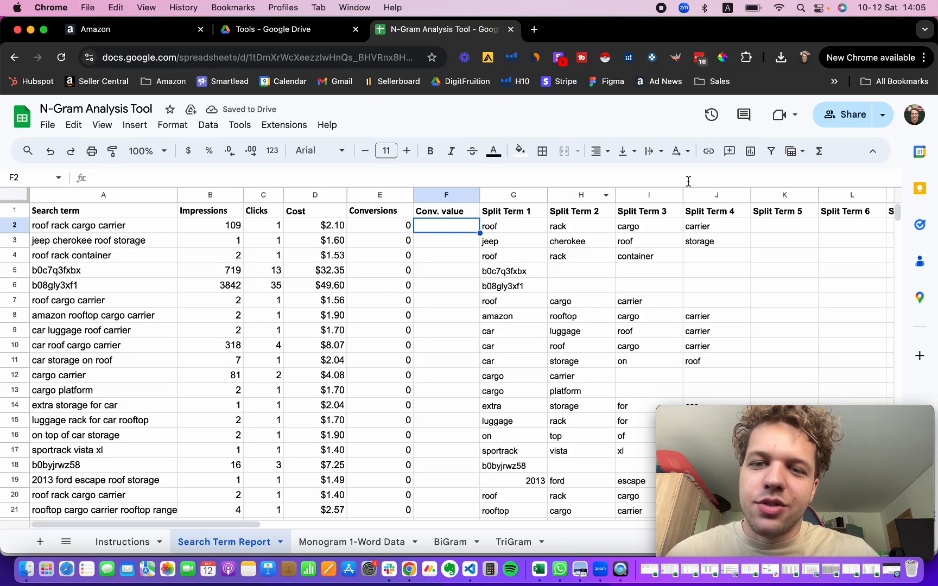
key(super+Tab)
scroll(688, 185, right, 4)
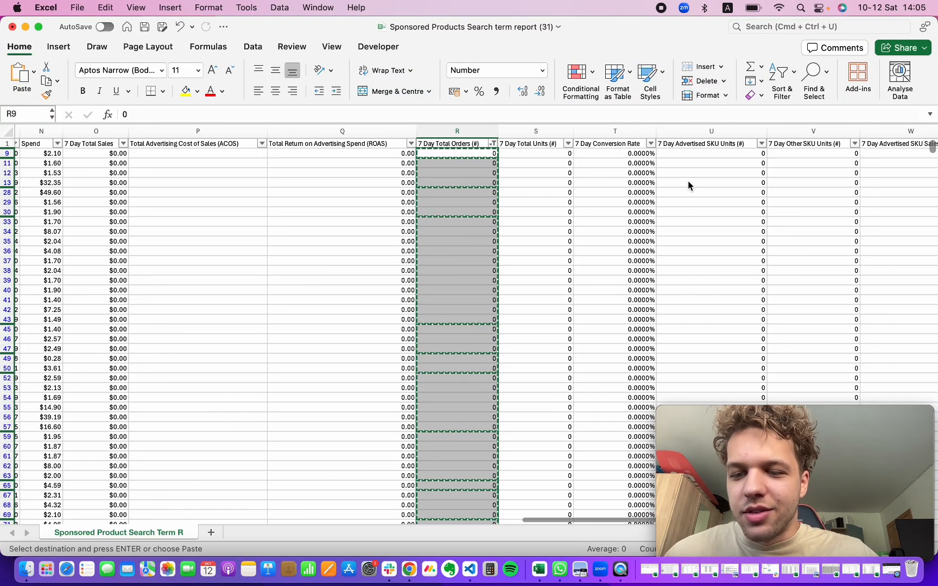
scroll(689, 186, right, 3)
click(627, 183)
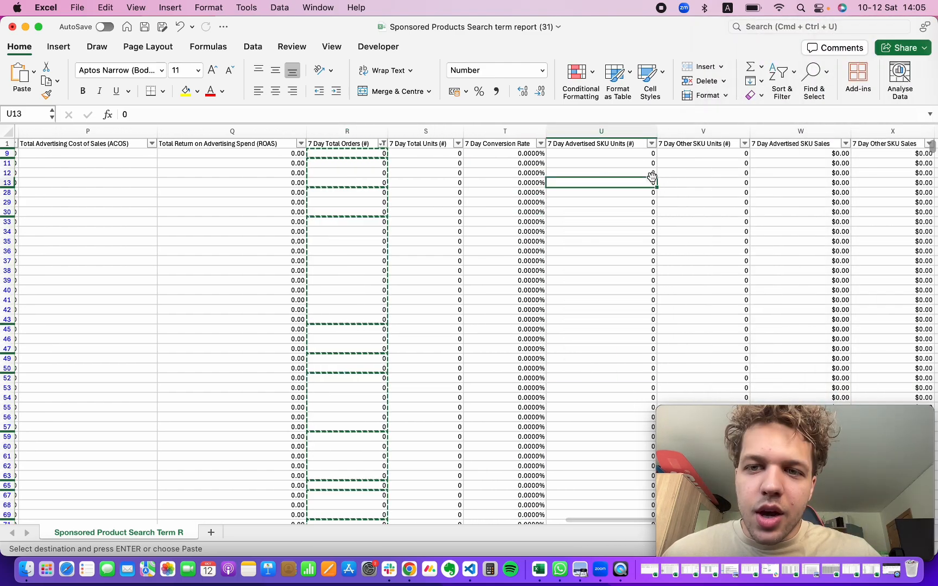
scroll(666, 176, right, 3)
click(665, 153)
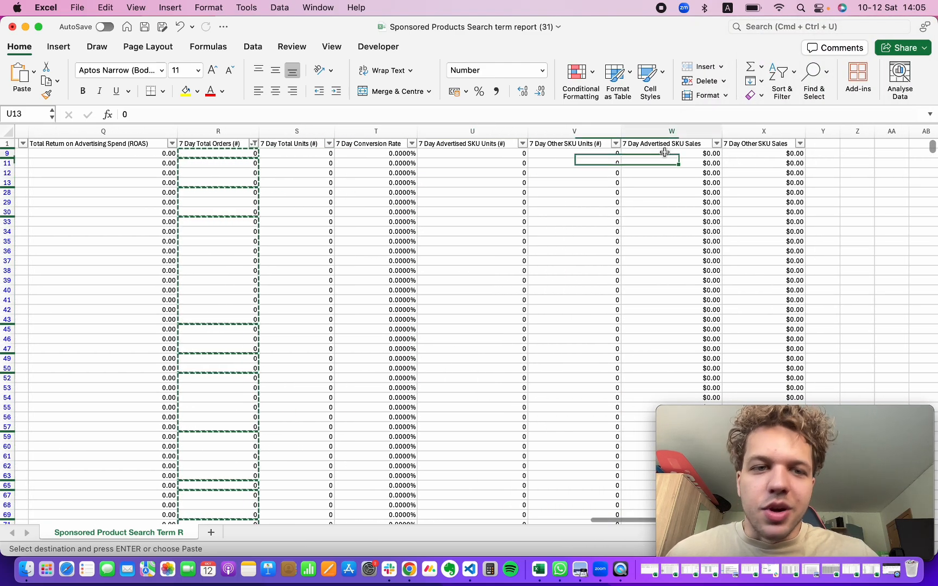
drag(207, 153, 154, 155)
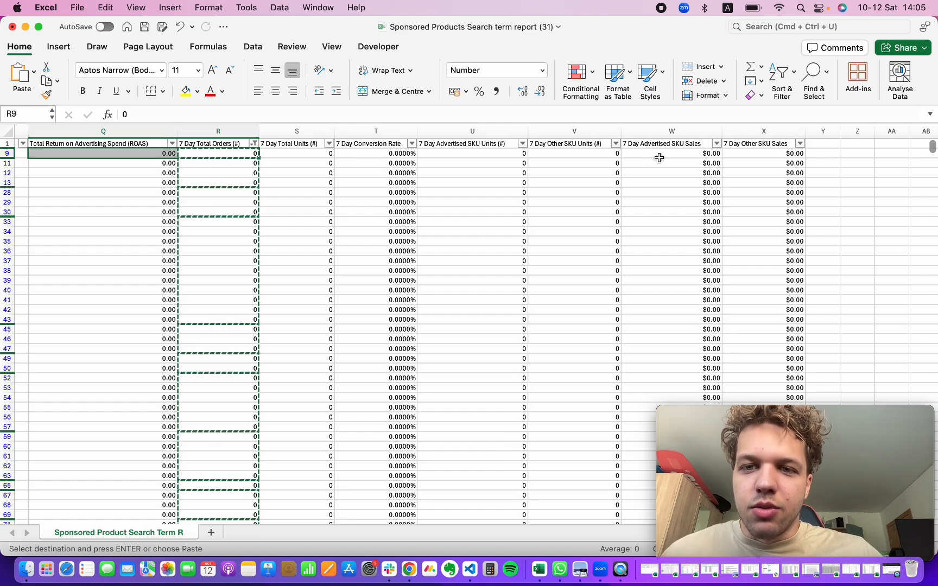
click(659, 154)
key(super+shift+Down)
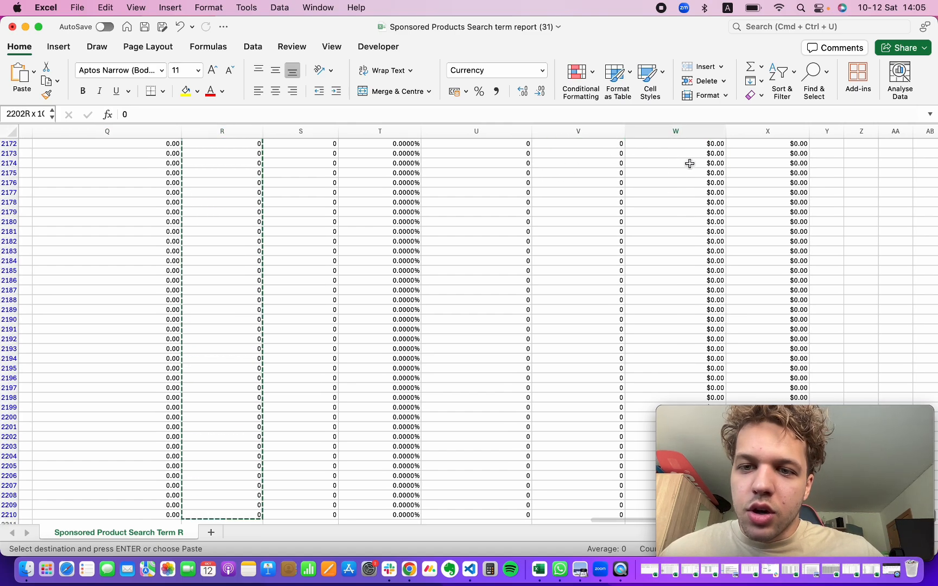
right_click(688, 208)
click(700, 226)
key(super+Tab)
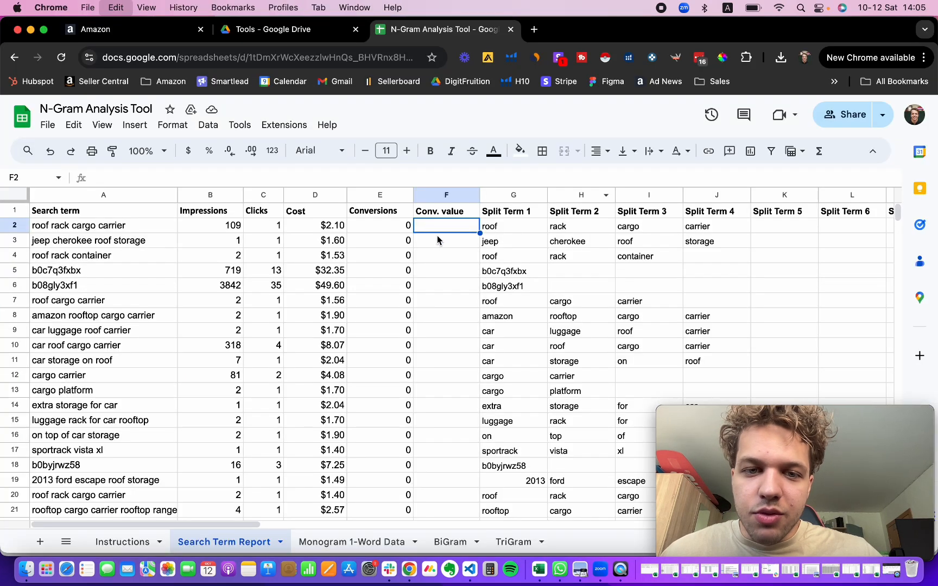
key(super+v)
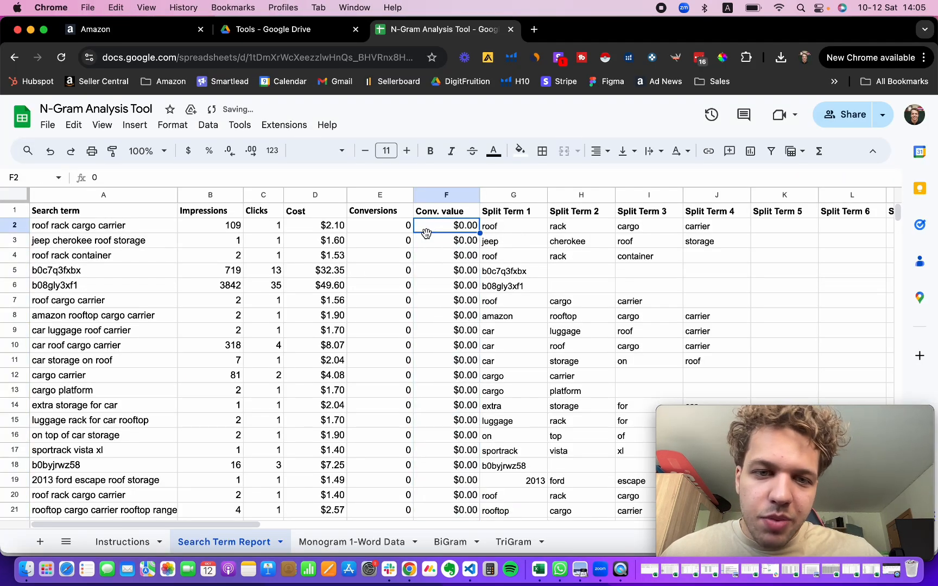
Step: Examine how each search term in column A is broken into the Split Term columns
scroll(387, 288, down, 2)
scroll(386, 249, up, 2)
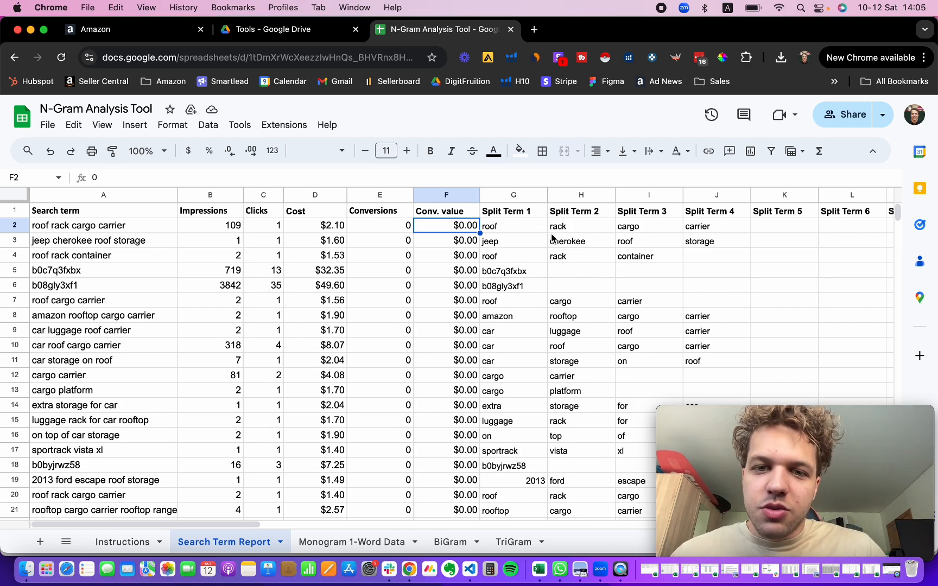
drag(519, 211, 712, 225)
click(537, 213)
click(579, 212)
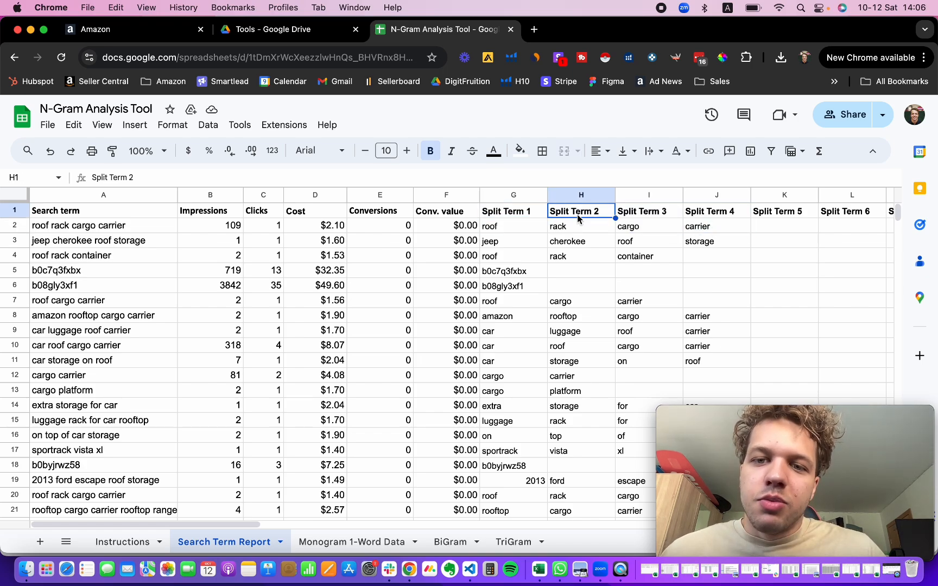
click(577, 238)
click(510, 240)
click(116, 224)
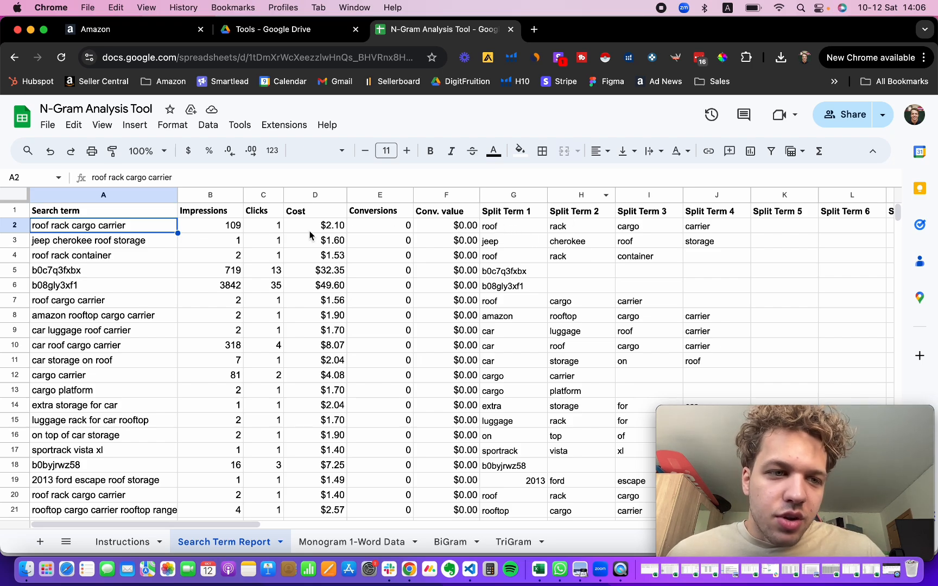
drag(128, 226, 124, 346)
click(125, 346)
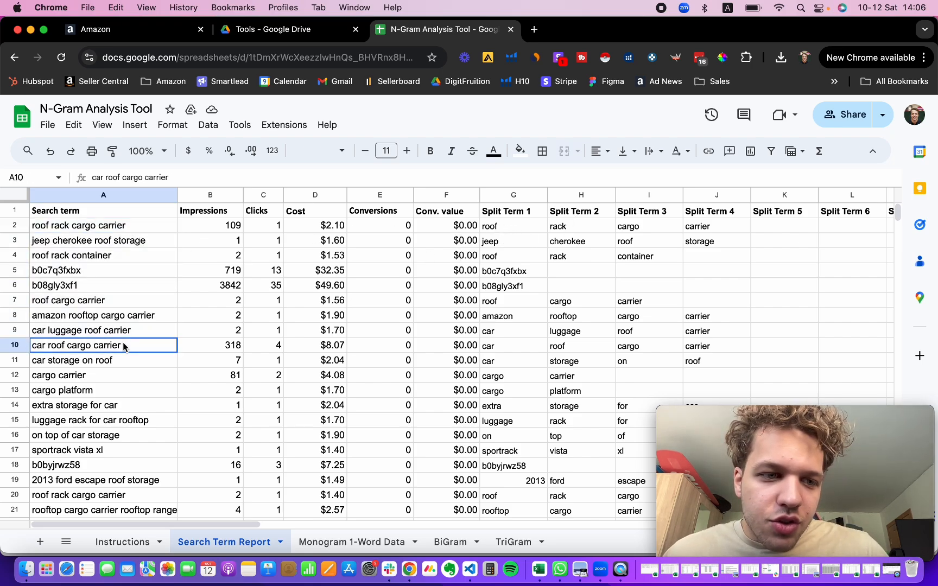
click(131, 241)
click(130, 329)
drag(503, 222, 708, 237)
click(125, 227)
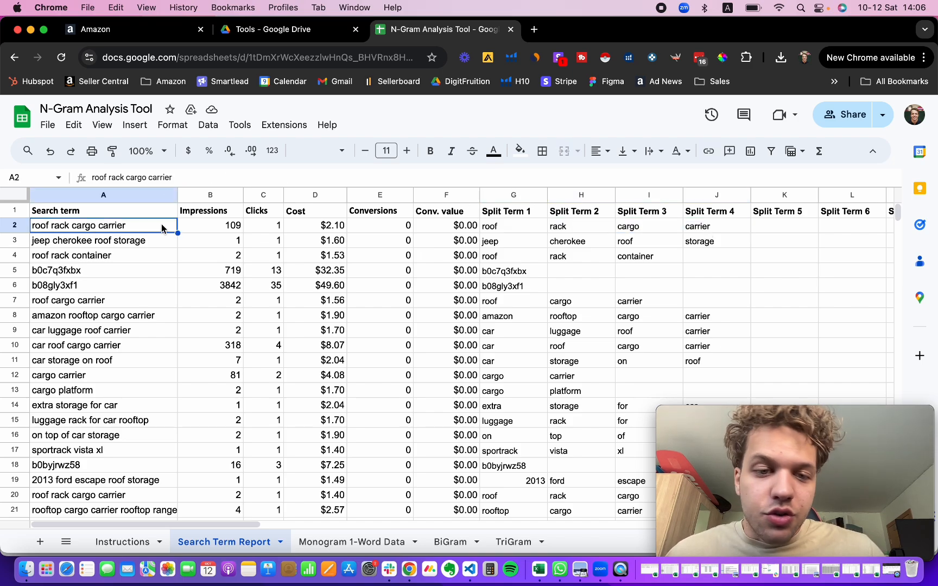
scroll(455, 341, right, 2)
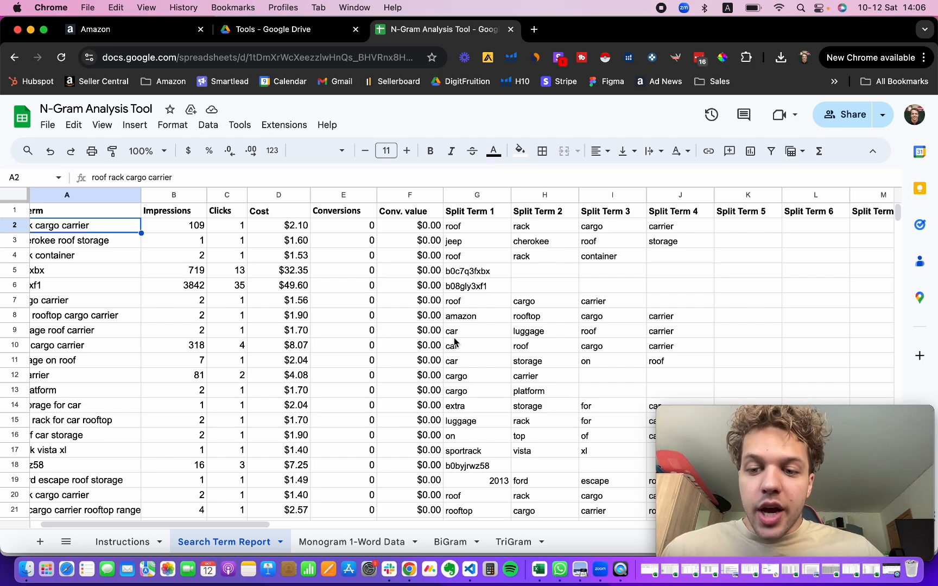
Step: Open the Monogram 1-Word Data sheet and examine the top single-word split terms ranked by spend
scroll(348, 510, left, 2)
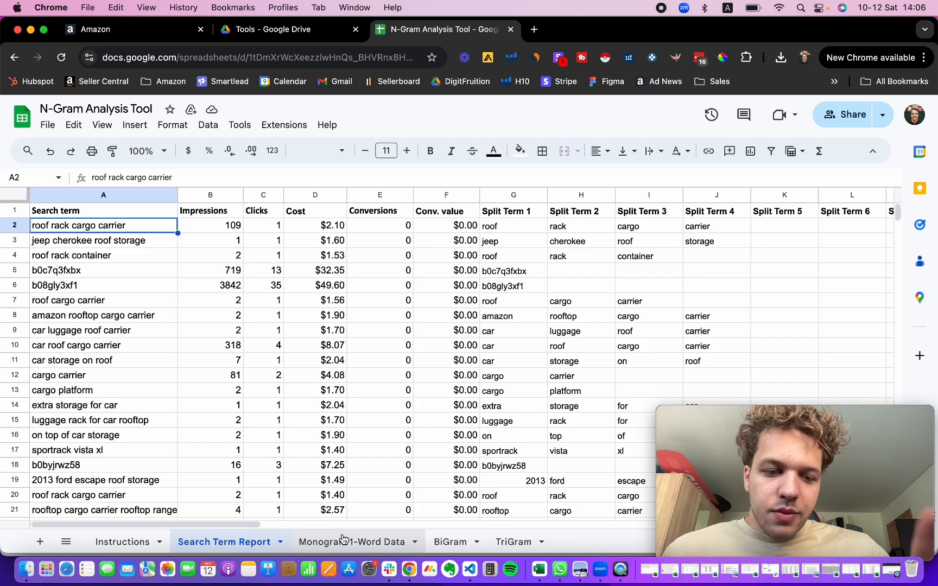
click(312, 541)
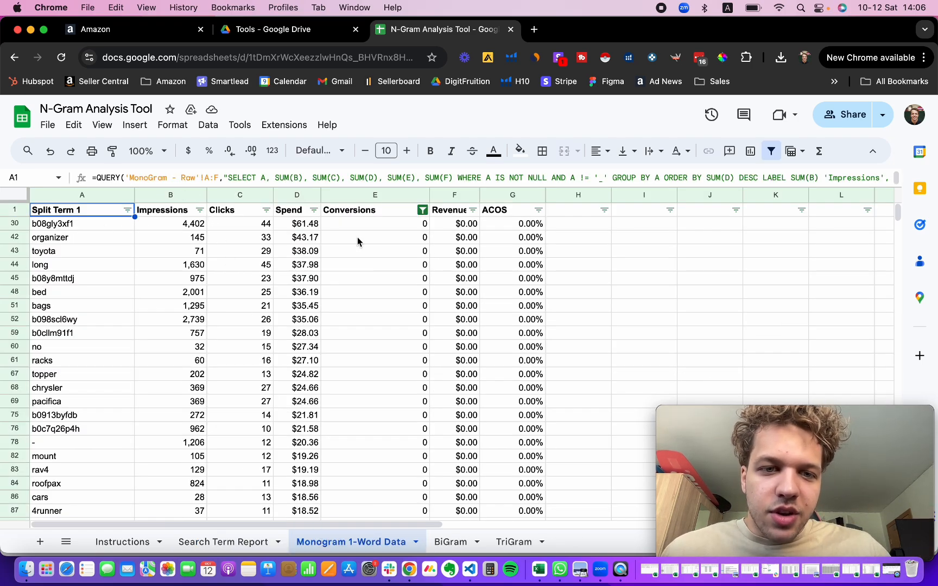
click(217, 229)
drag(54, 224, 54, 251)
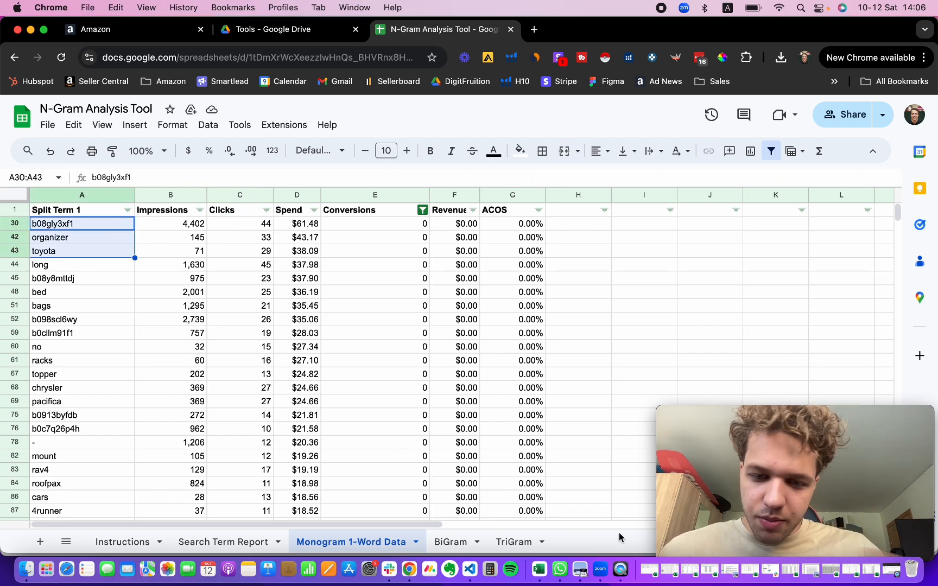
Step: In the Excel report, filter the Customer Search Term column to exclude terms that contain "b0"
click(536, 571)
scroll(488, 329, left, 15)
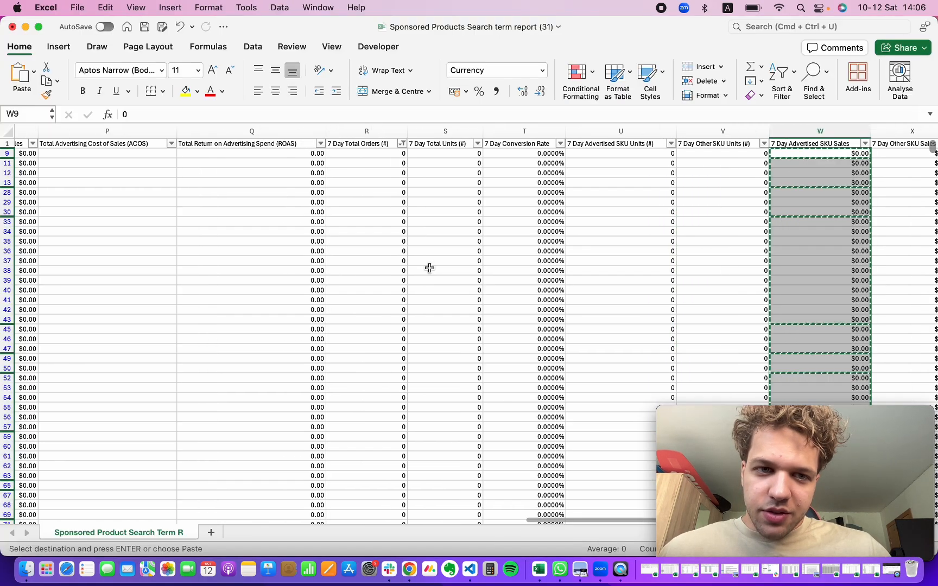
click(515, 188)
scroll(515, 189, left, 11)
scroll(623, 187, right, 2)
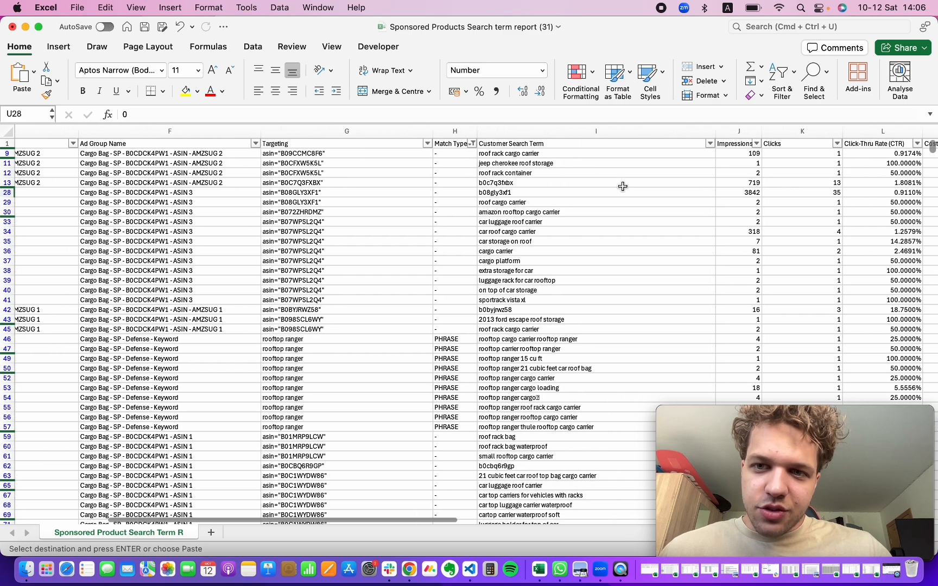
click(674, 143)
scroll(624, 214, right, 2)
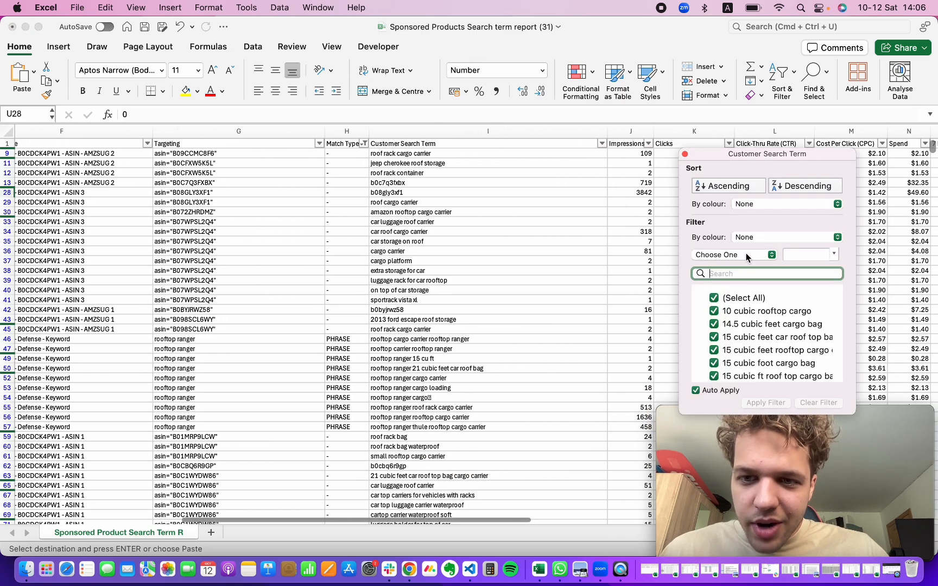
click(752, 256)
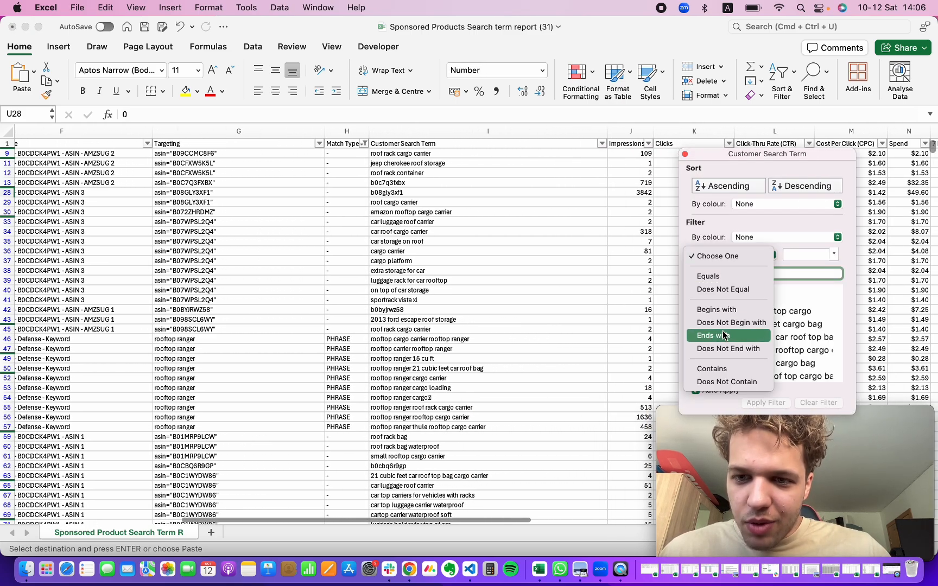
click(722, 381)
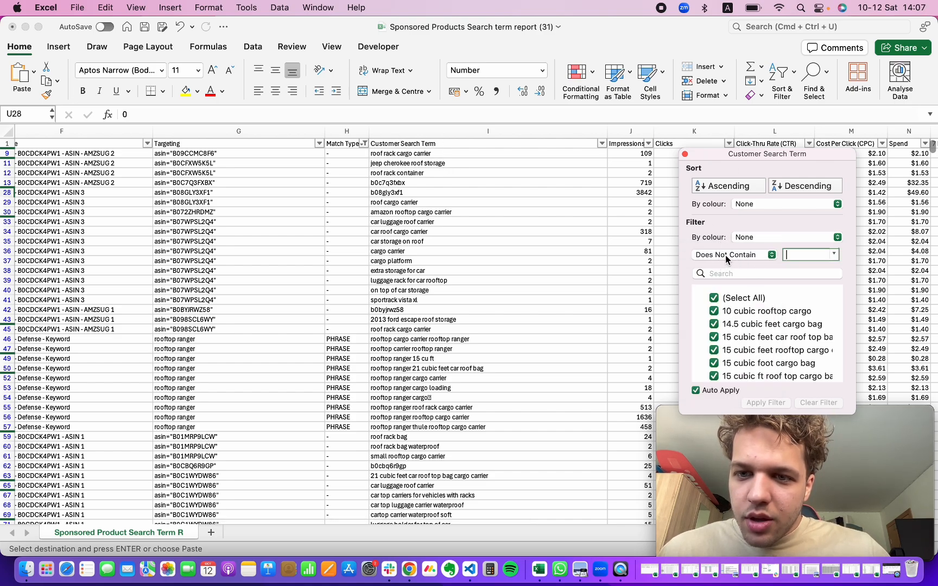
click(790, 254)
text(b0)
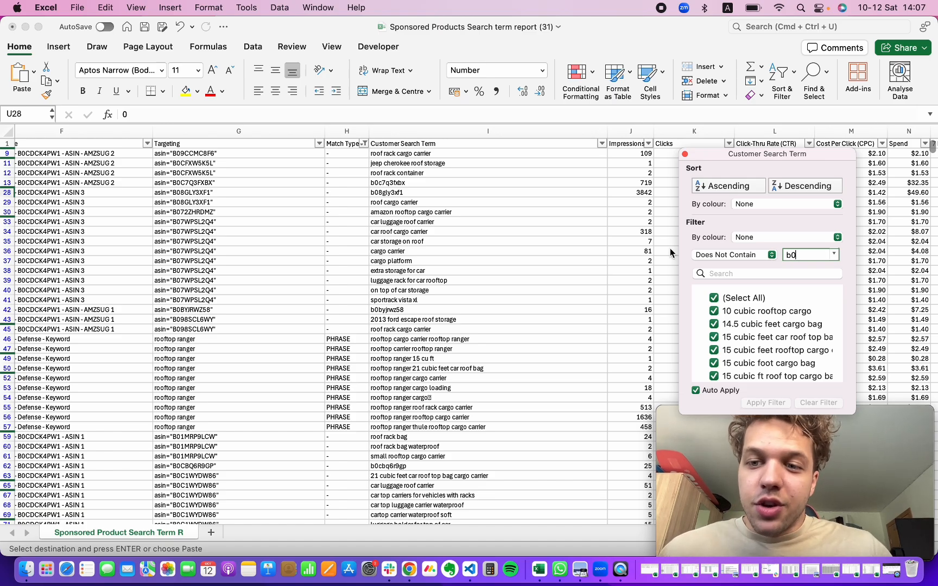
key(Return)
click(470, 256)
scroll(469, 257, left, 15)
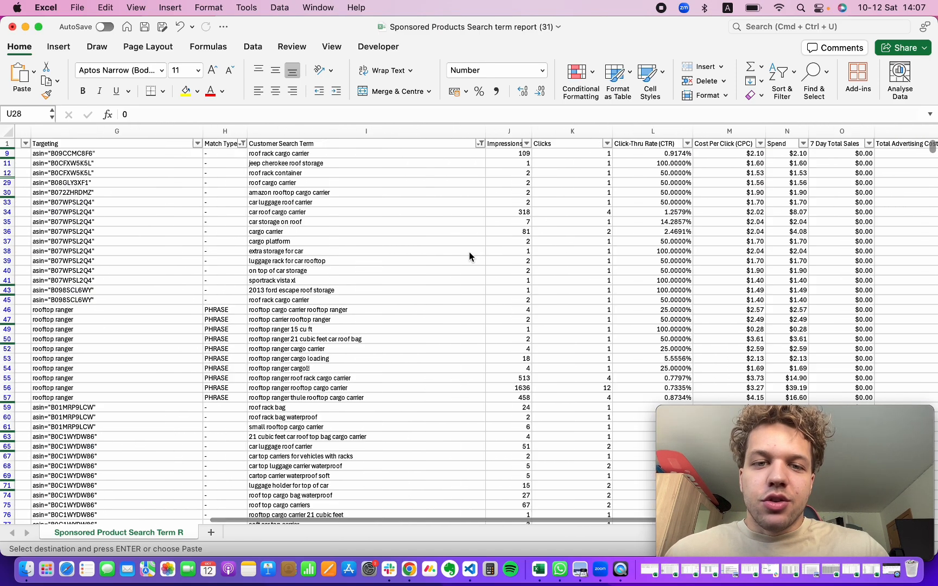
scroll(634, 215, right, 5)
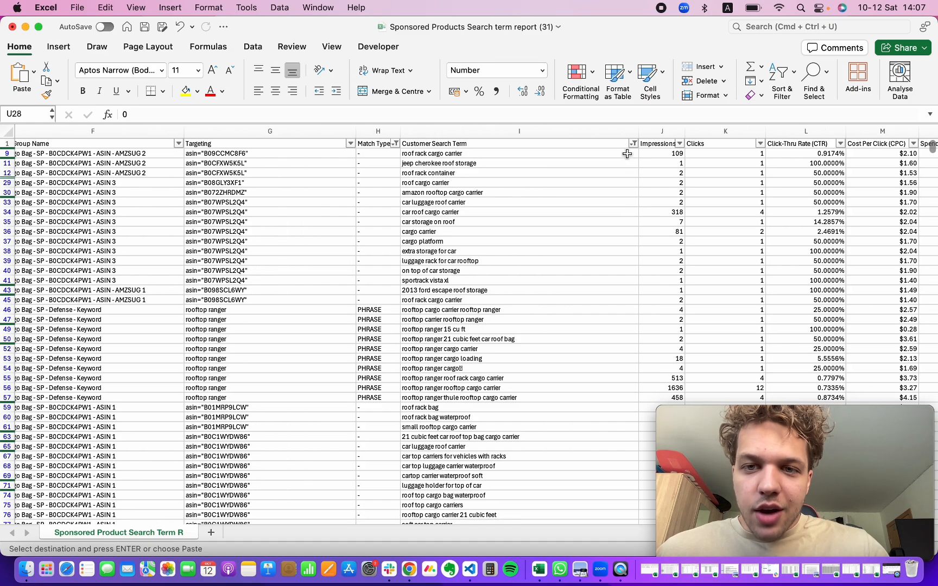
click(591, 156)
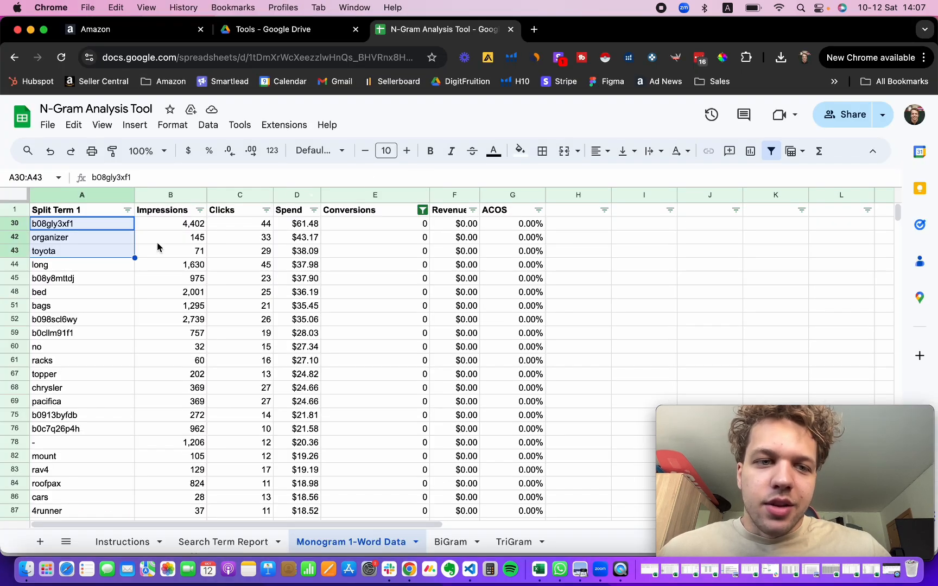
Step: Copy the split term organizer and search the Search Term Report sheet for it
click(81, 223)
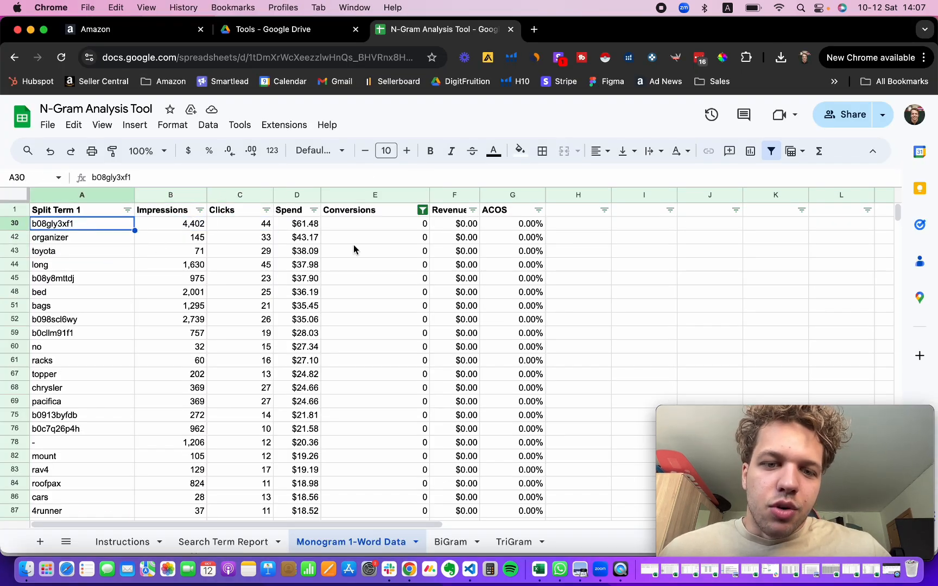
click(46, 239)
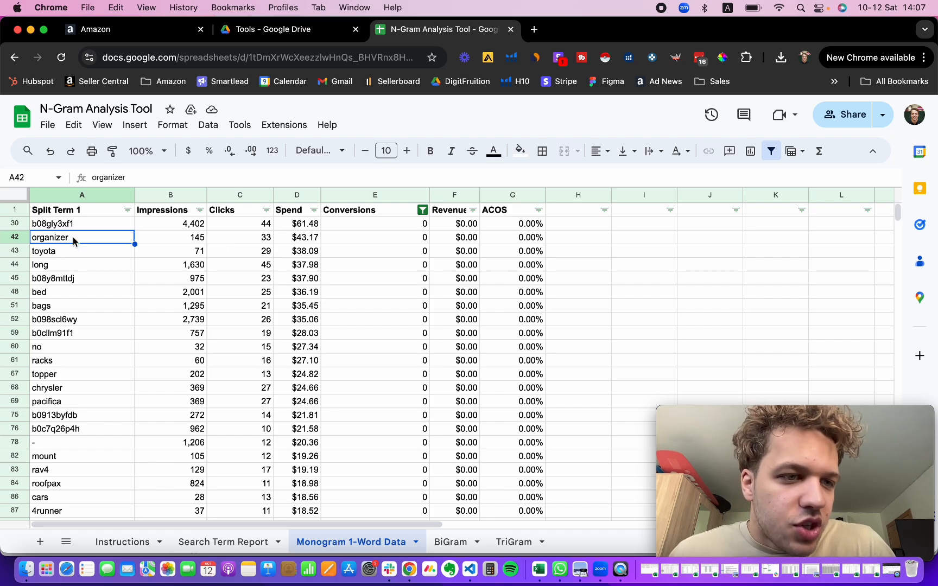
drag(73, 237, 69, 252)
click(87, 239)
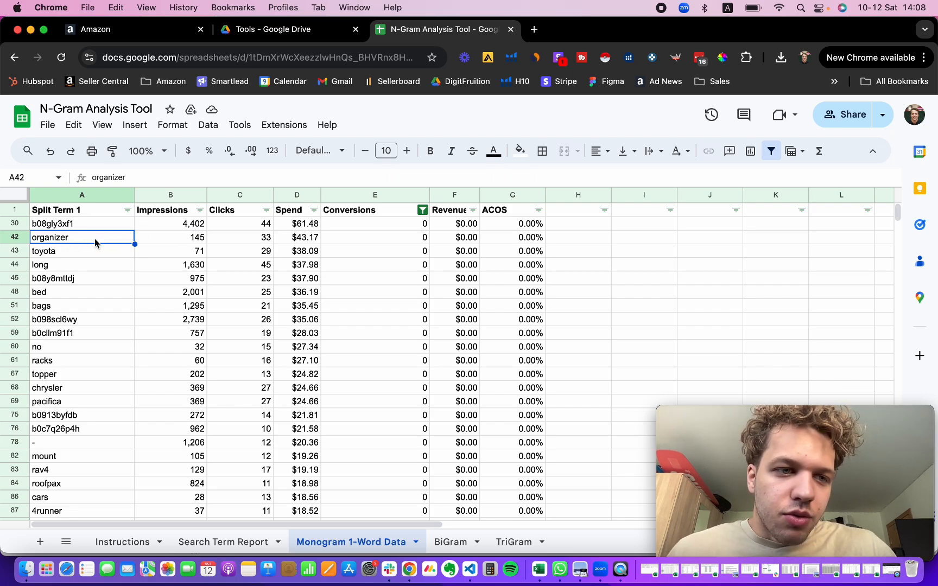
key(super+c)
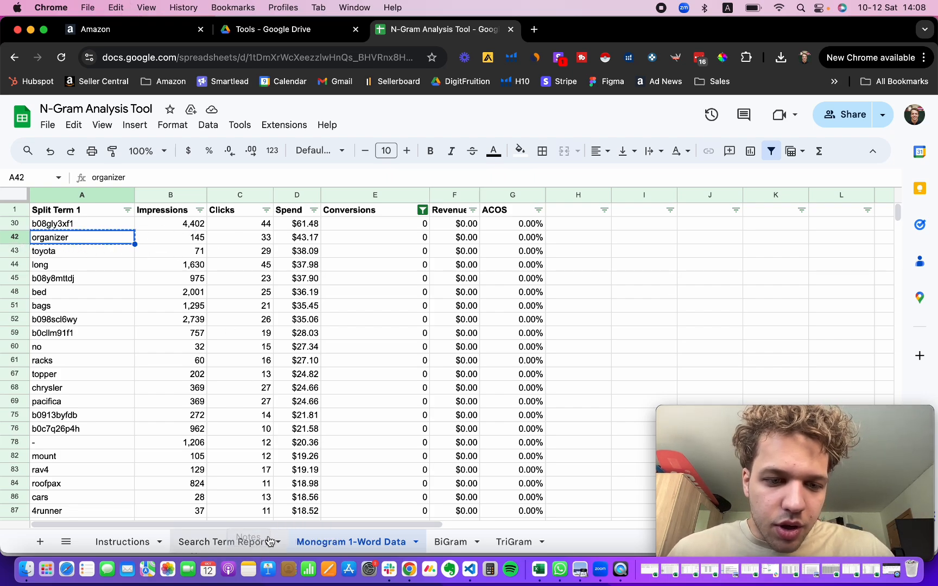
click(203, 541)
key(super+f)
key(super+v)
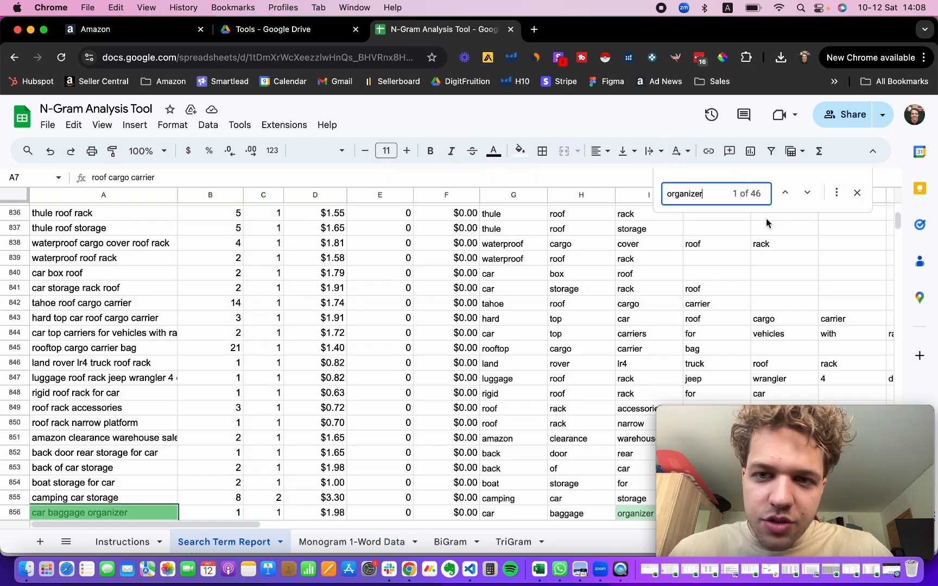
key(Return)
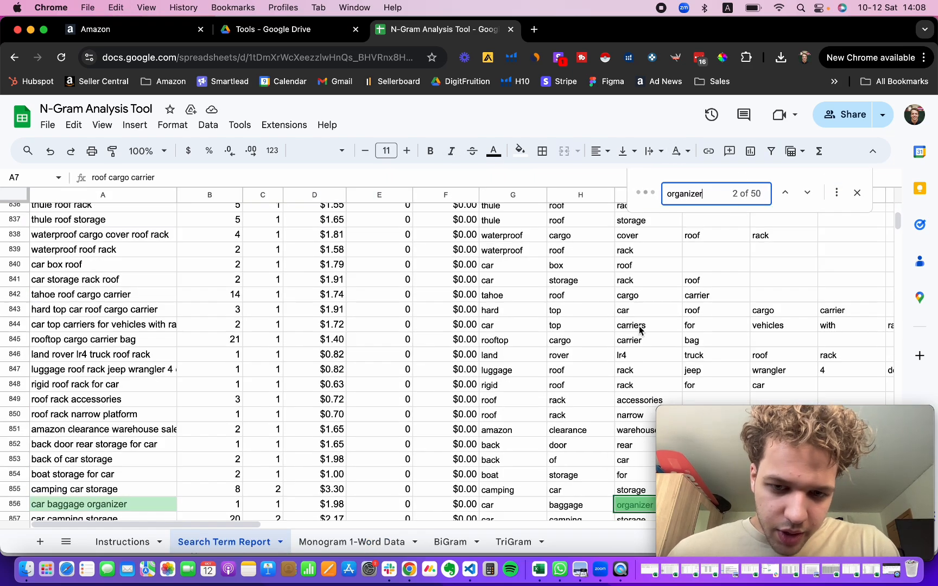
Step: Step through the organizer matches among the search terms, then close the search
scroll(641, 330, down, 5)
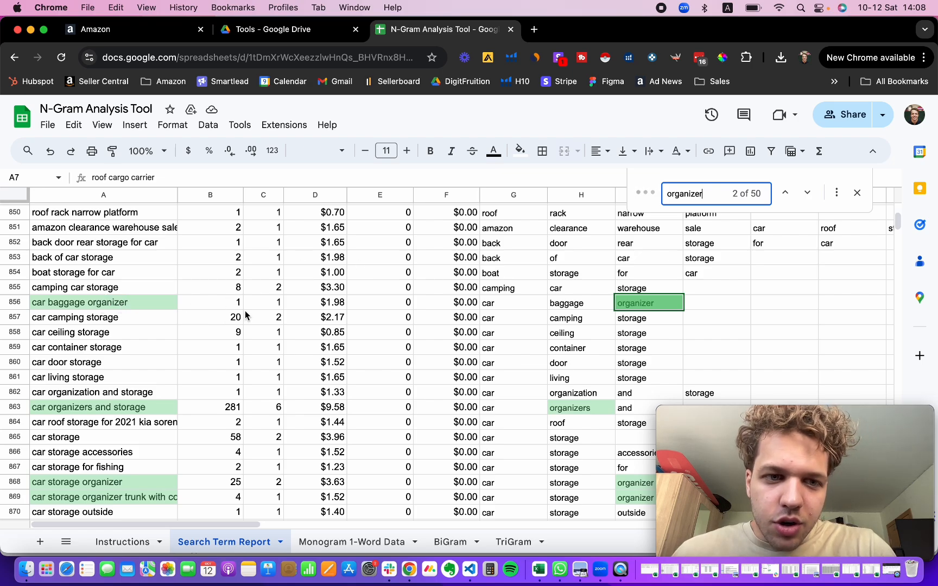
key(Return)
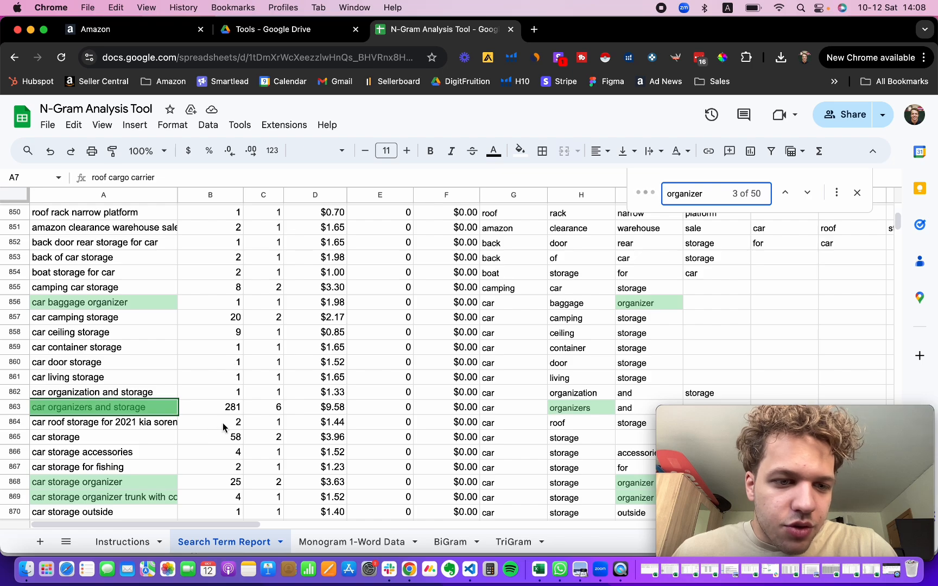
scroll(256, 413, down, 1)
scroll(256, 412, down, 5)
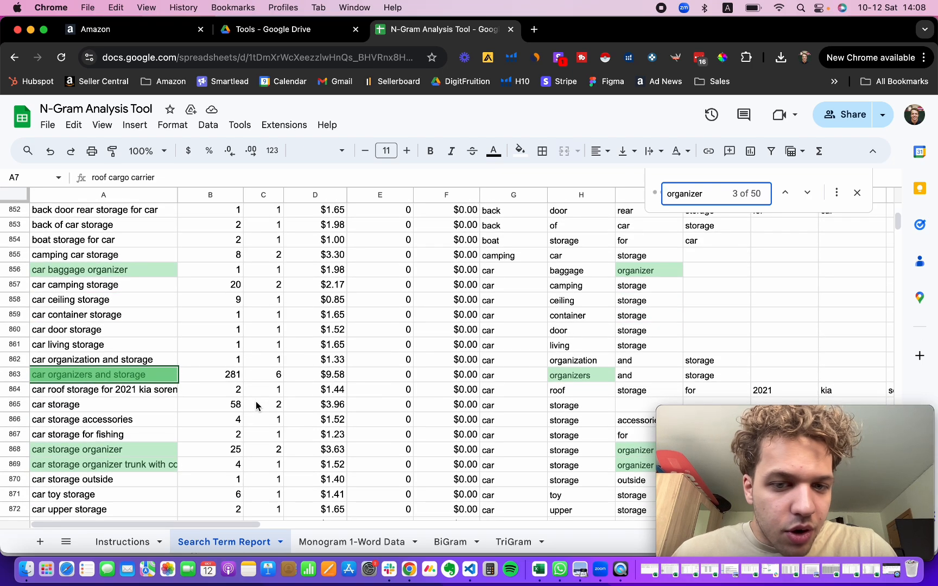
scroll(106, 440, down, 2)
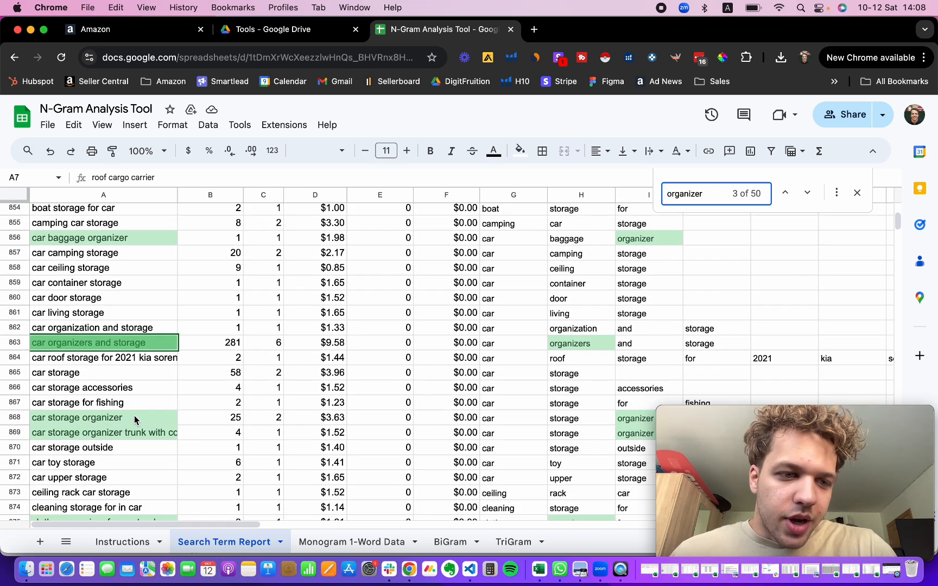
scroll(136, 420, down, 1)
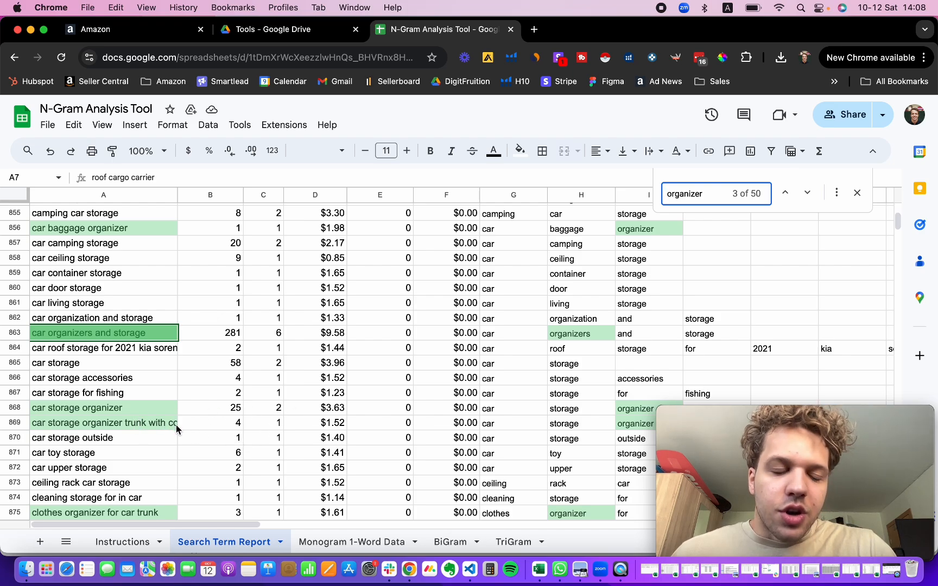
double_click(158, 428)
click(362, 379)
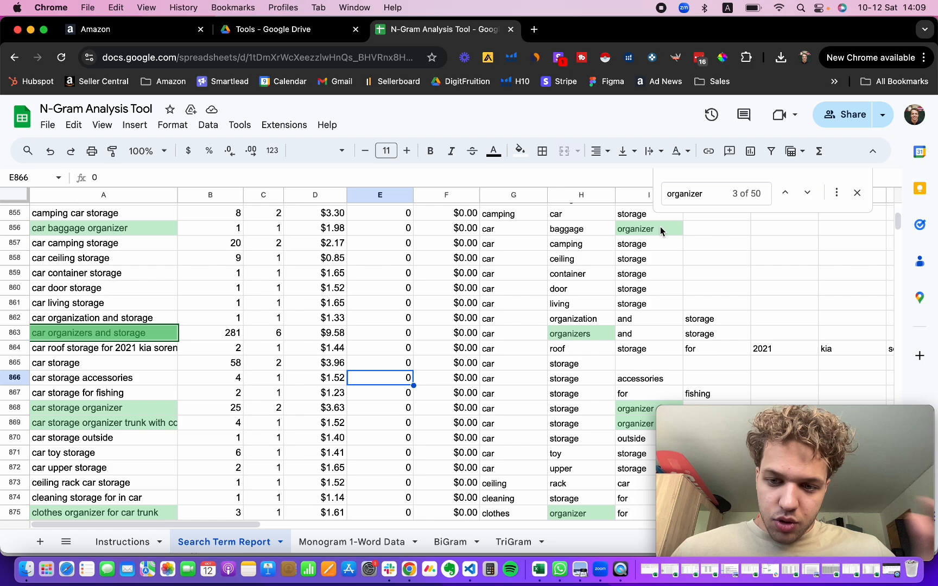
click(857, 192)
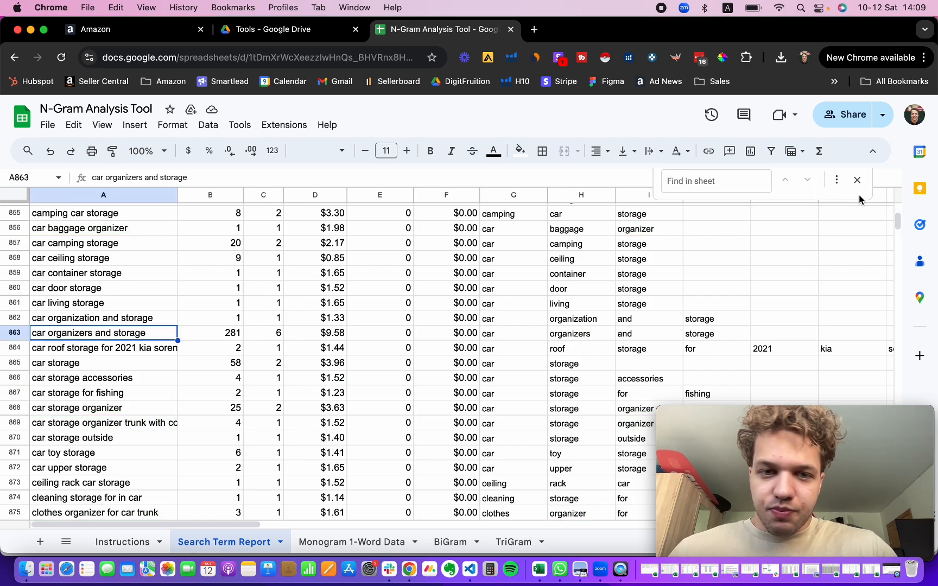
Step: Return to the Monogram 1-Word Data sheet and review the clicks, conversions and spend of the top terms
scroll(143, 358, up, 2)
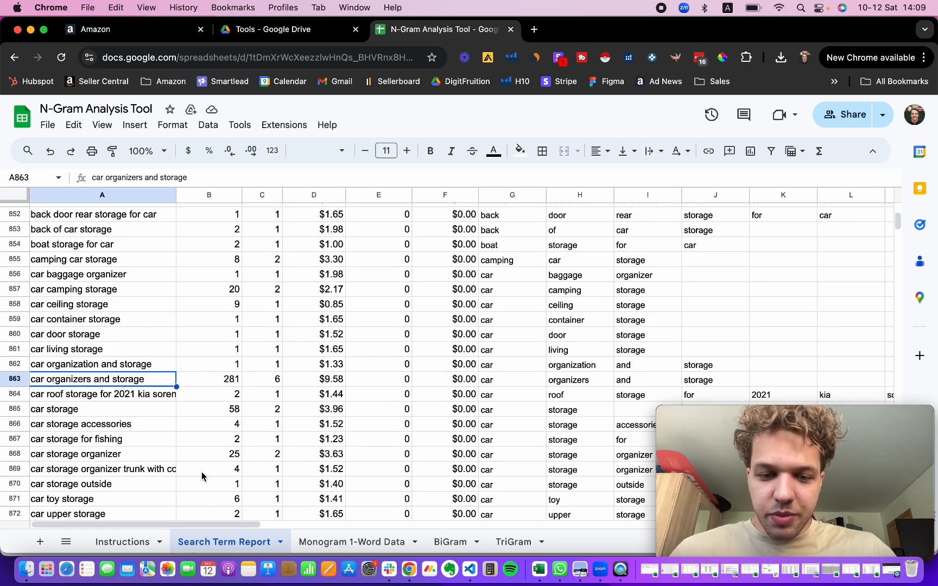
click(369, 541)
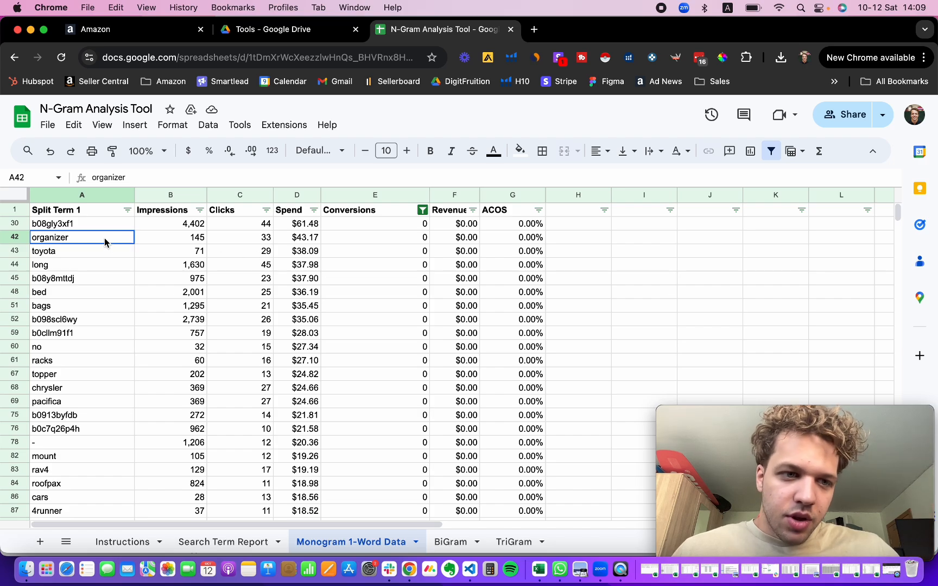
drag(106, 243, 69, 318)
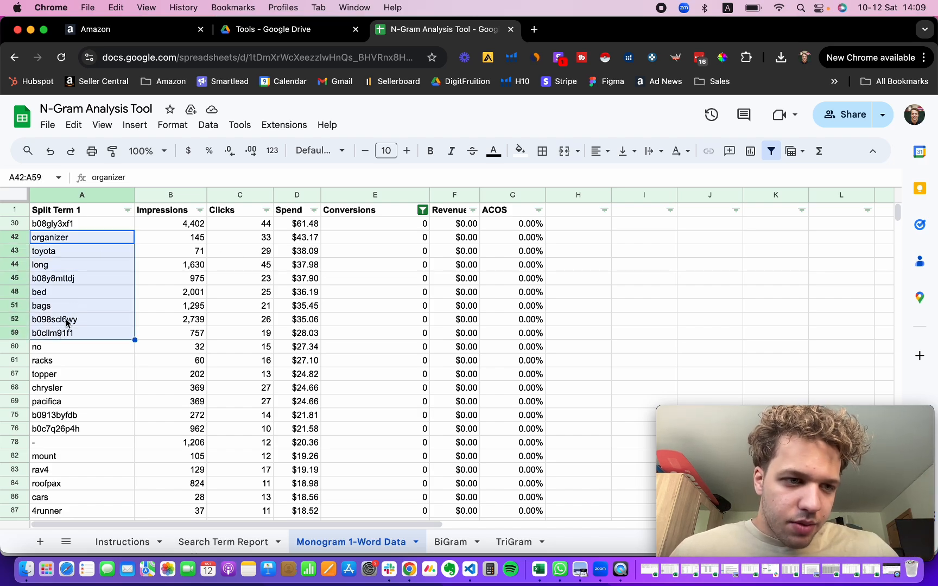
click(68, 314)
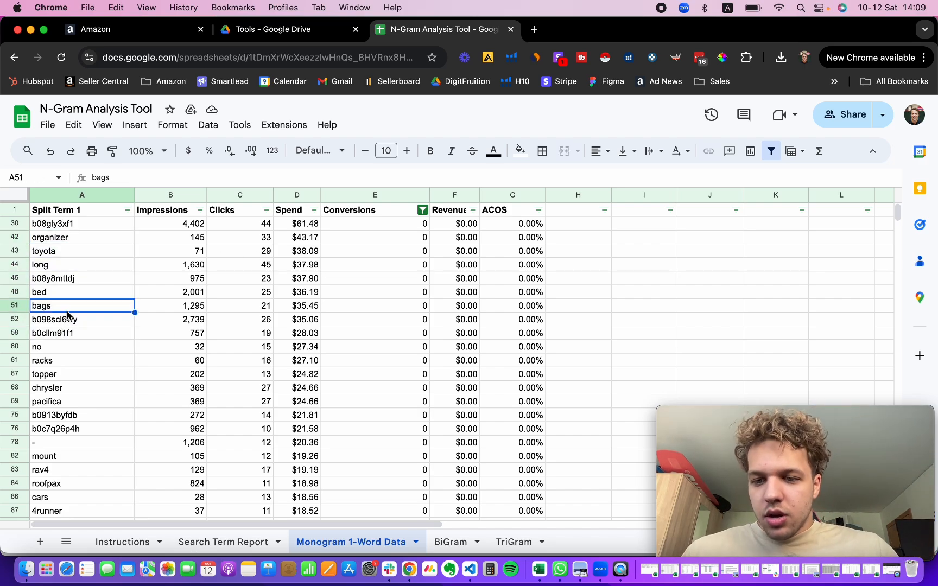
click(95, 237)
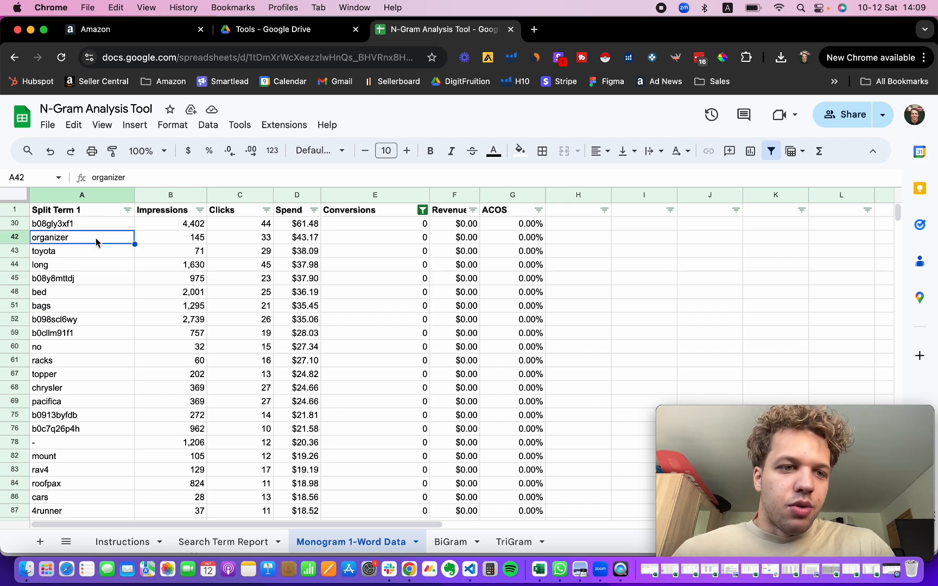
click(83, 251)
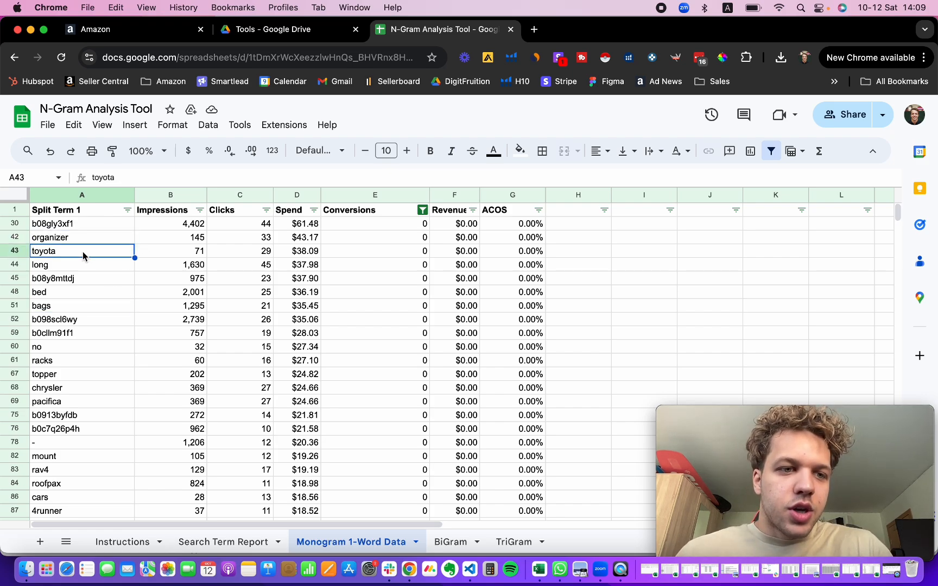
click(253, 256)
click(41, 269)
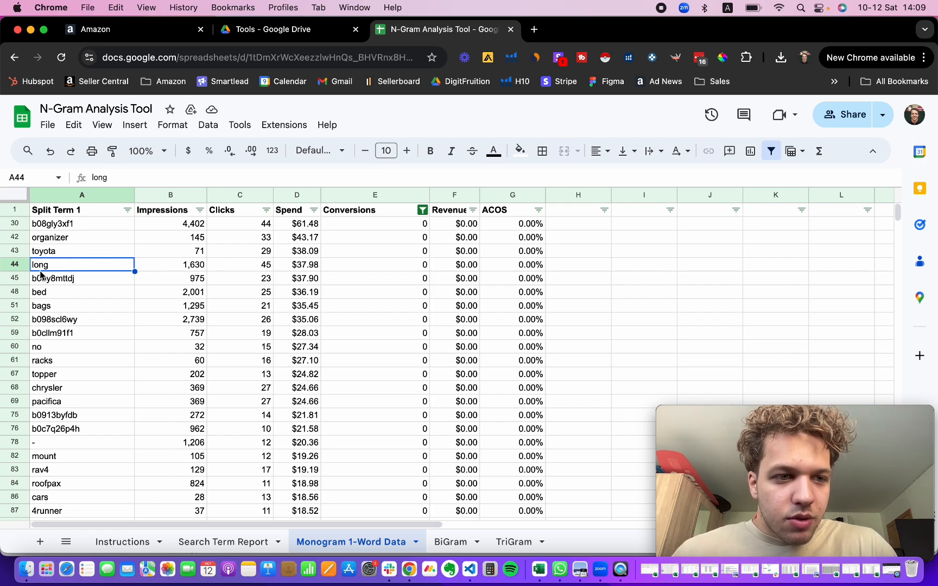
click(255, 265)
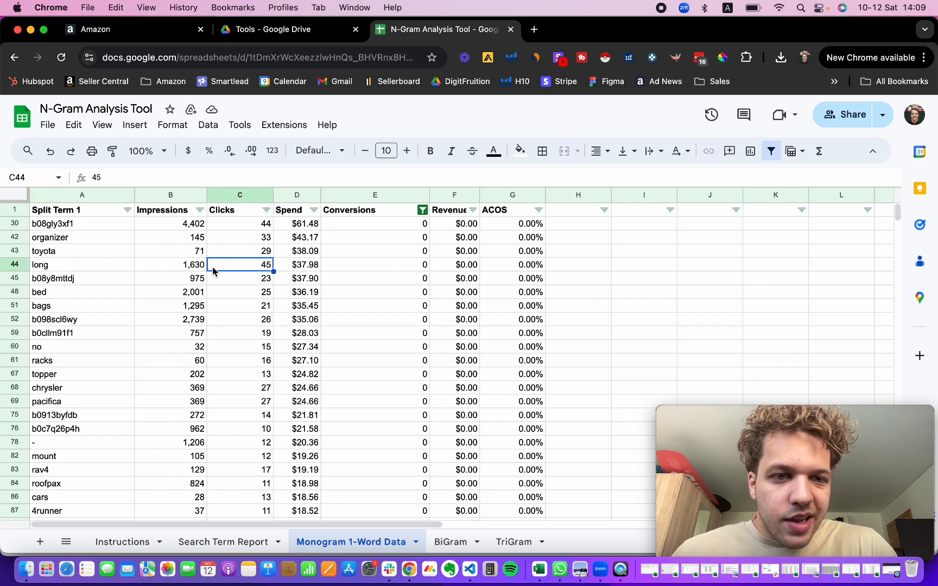
click(403, 267)
scroll(222, 318, down, 1)
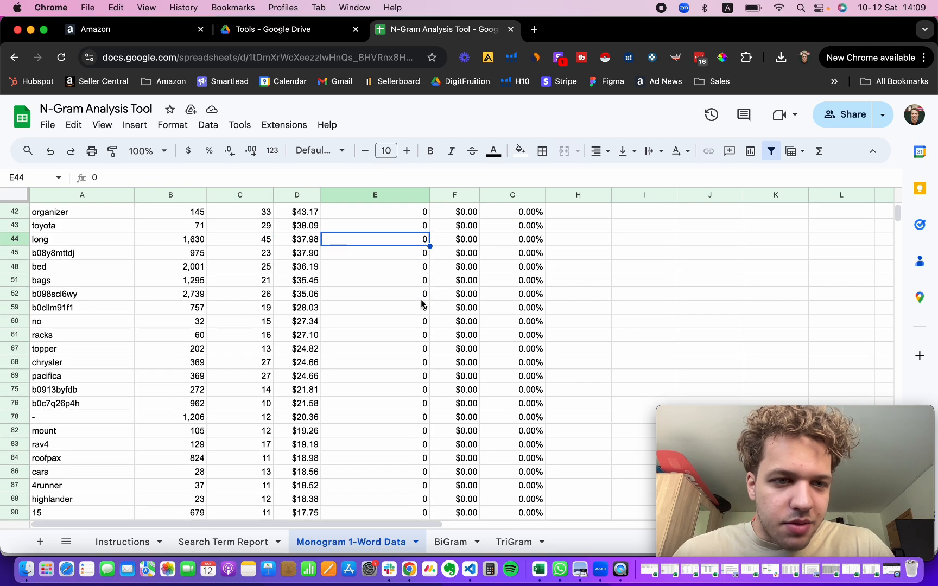
scroll(245, 279, up, 1)
click(306, 266)
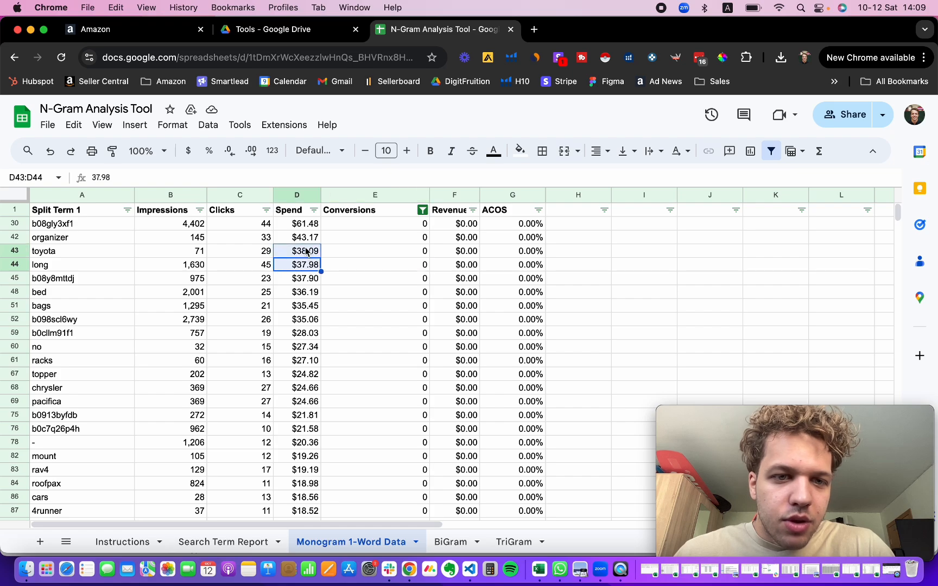
Step: Select the Spend column of the filtered zero-conversion single words to check their total spend
click(305, 224)
mouse_move(714, 407)
drag(714, 407, 719, 287)
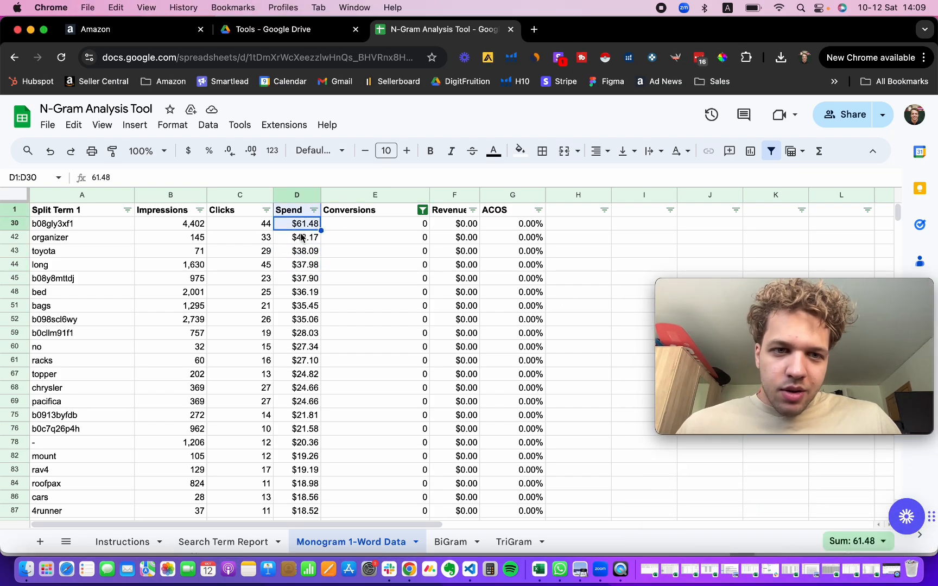
key(super+shift+Down)
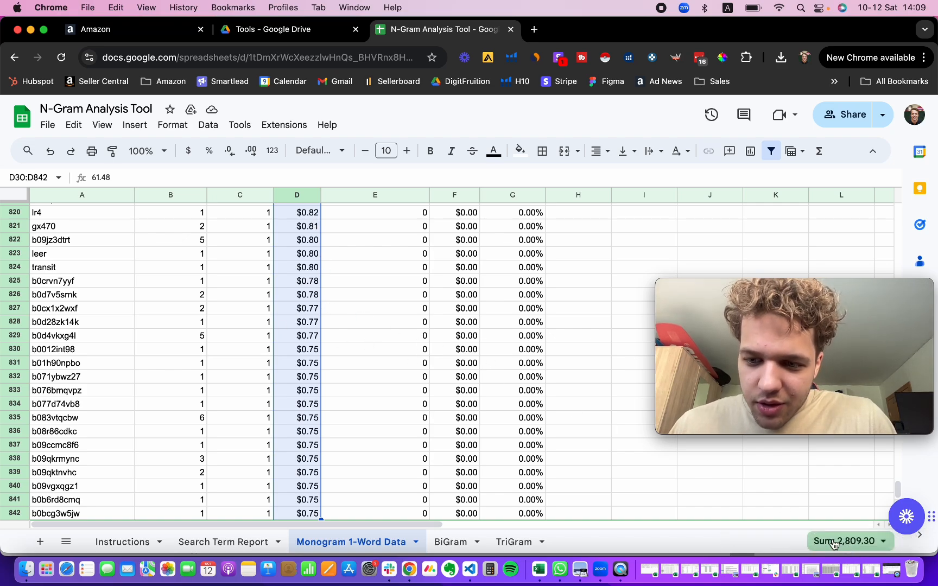
scroll(522, 445, up, 20)
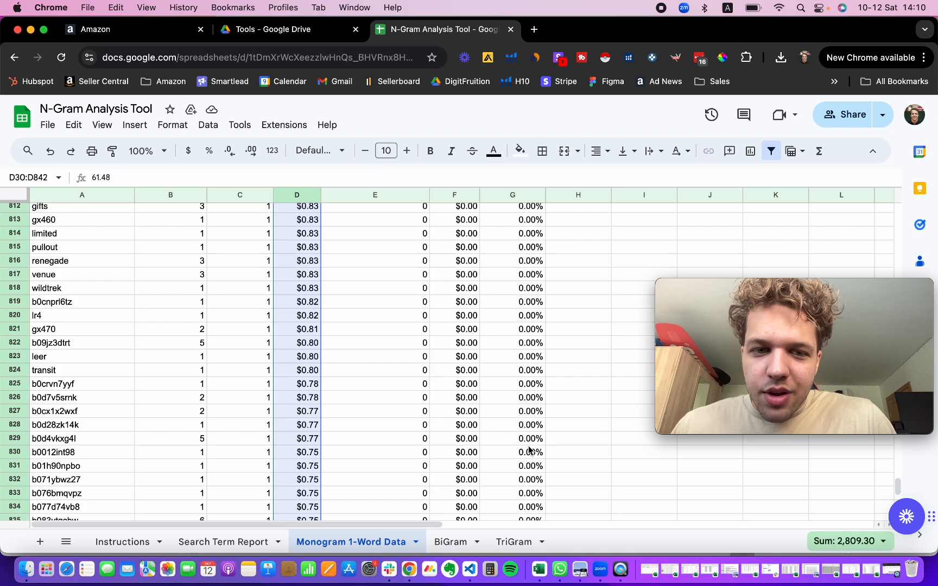
drag(864, 293, 776, 386)
click(898, 452)
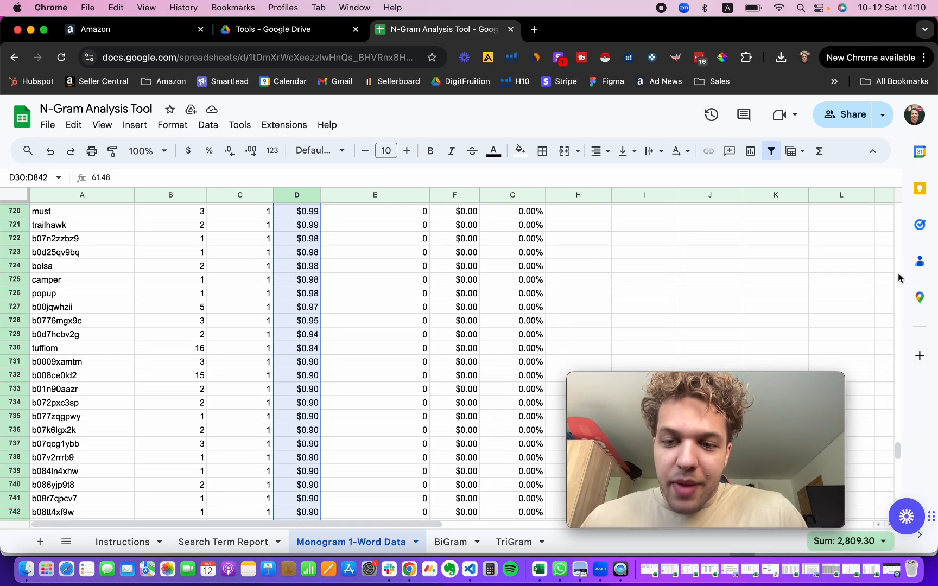
drag(900, 445, 902, 105)
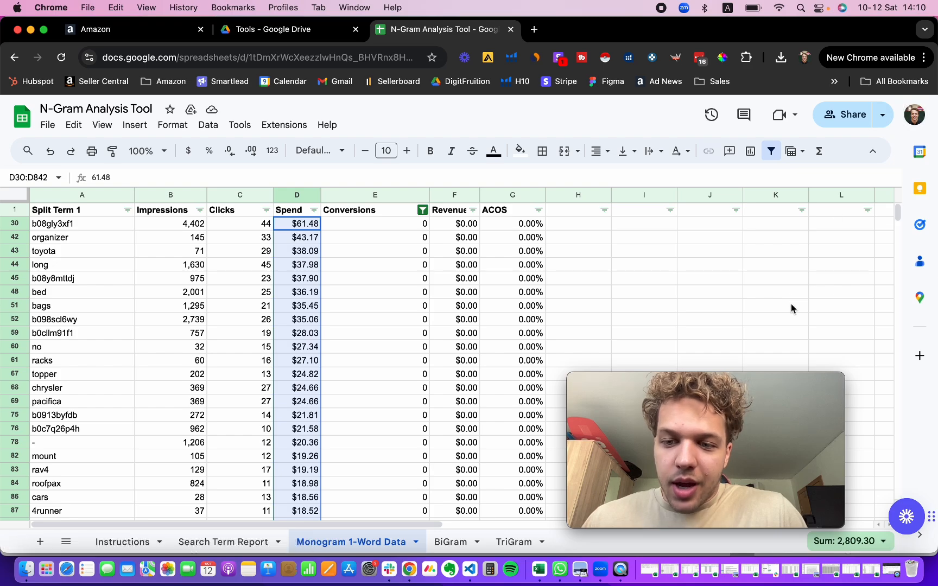
drag(782, 376, 870, 398)
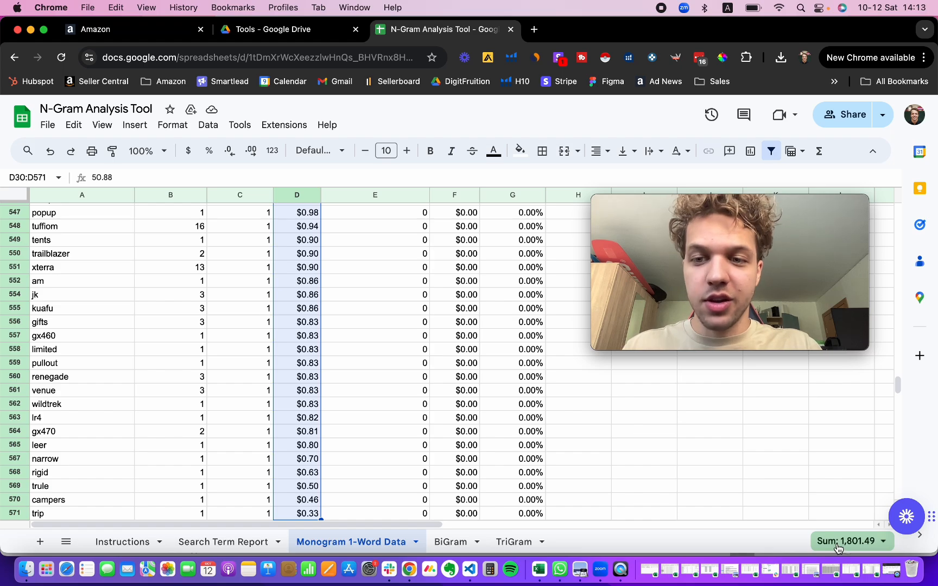
drag(899, 389, 898, 196)
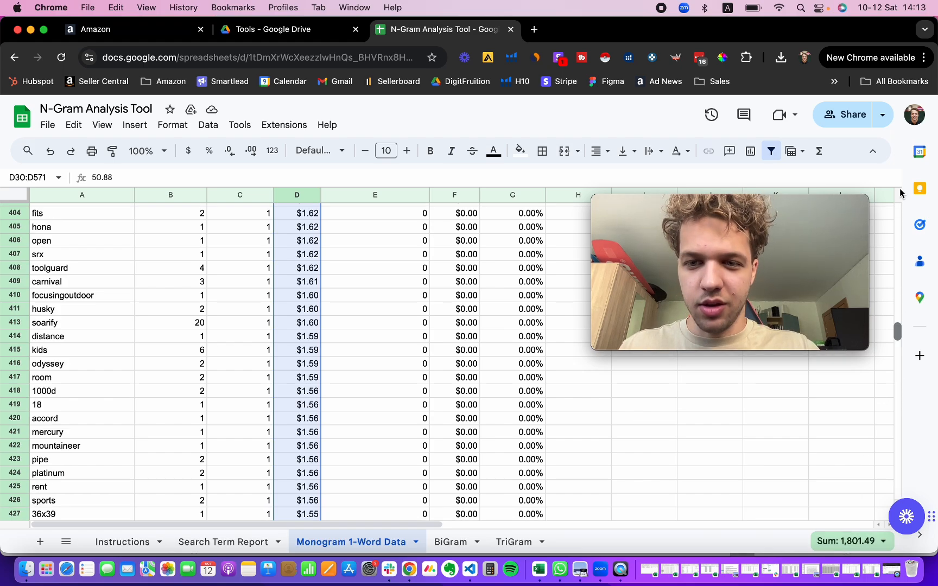
drag(808, 200, 820, 252)
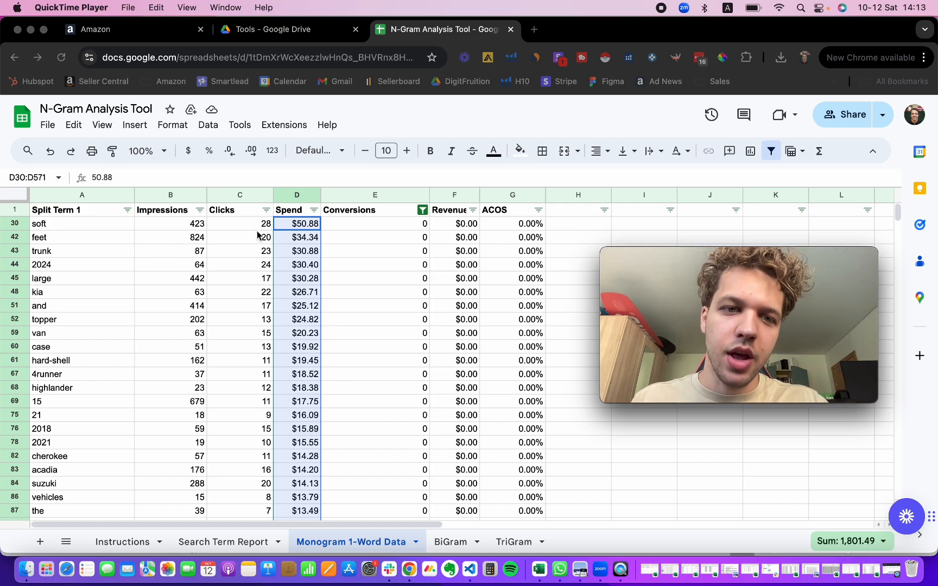
Step: Examine the highest-spending zero-conversion single words, comparing their clicks, spend and conversions
click(304, 245)
click(325, 241)
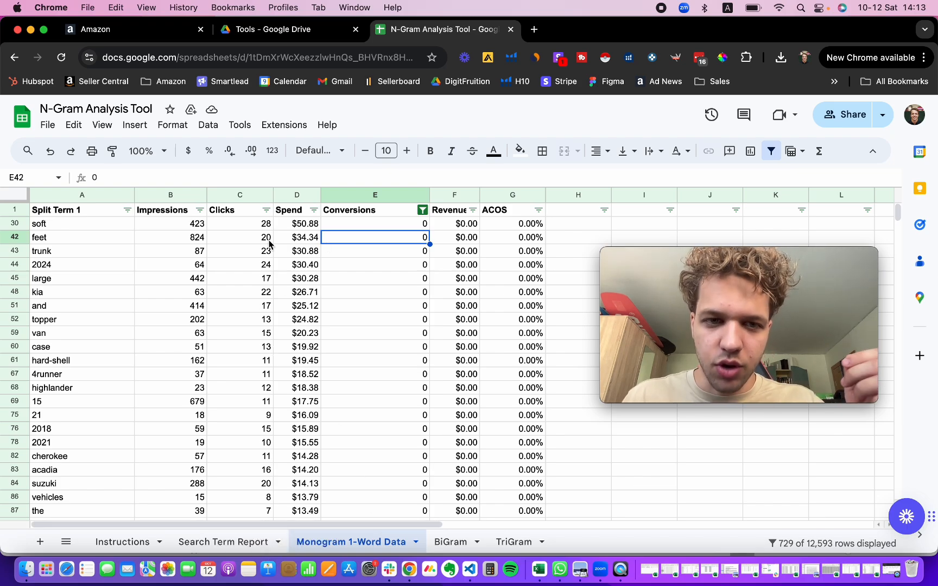
click(450, 542)
click(511, 542)
click(356, 541)
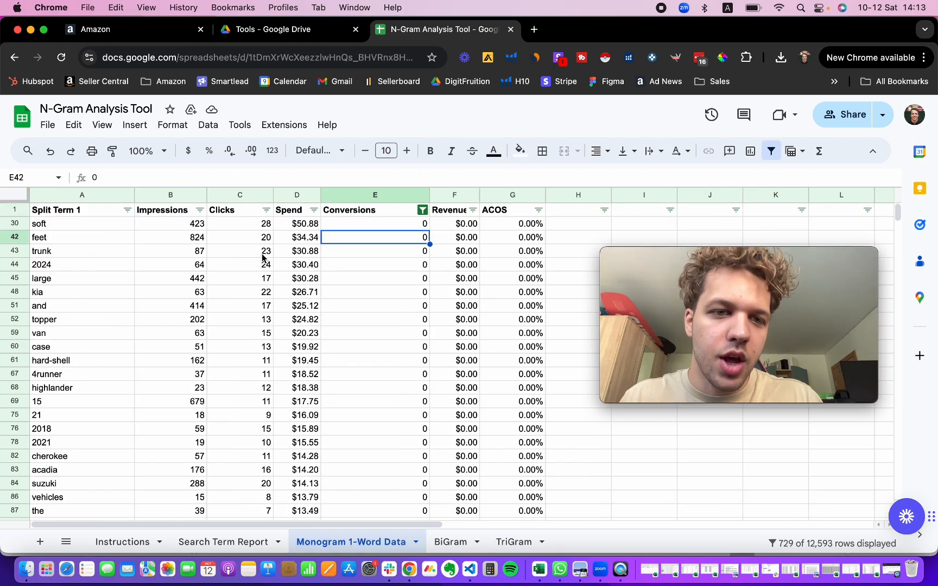
click(231, 224)
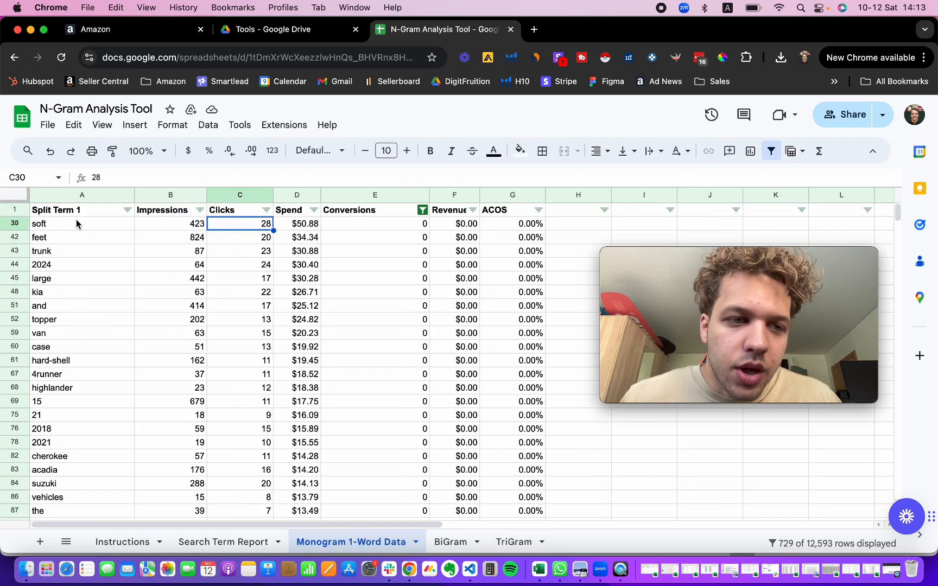
drag(76, 224, 77, 337)
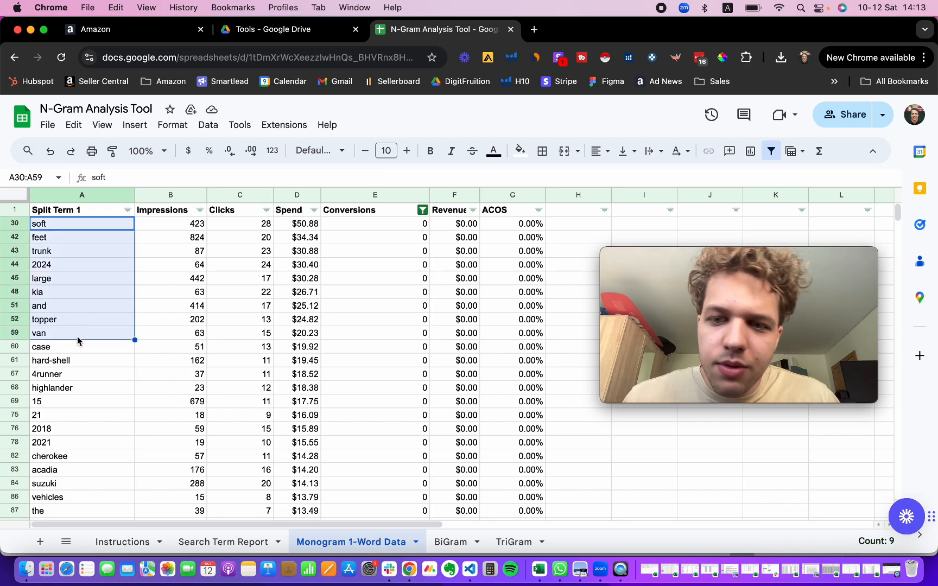
click(78, 337)
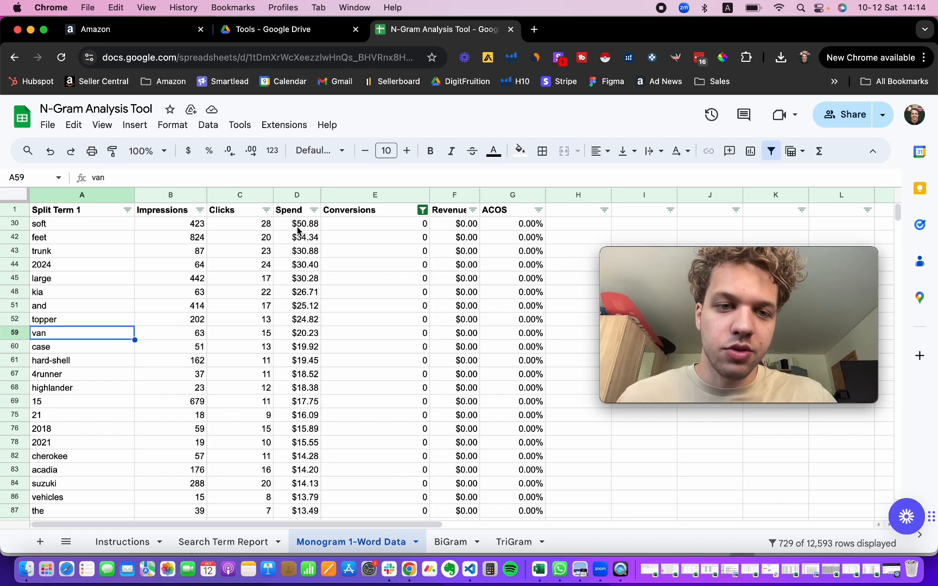
click(85, 229)
click(73, 242)
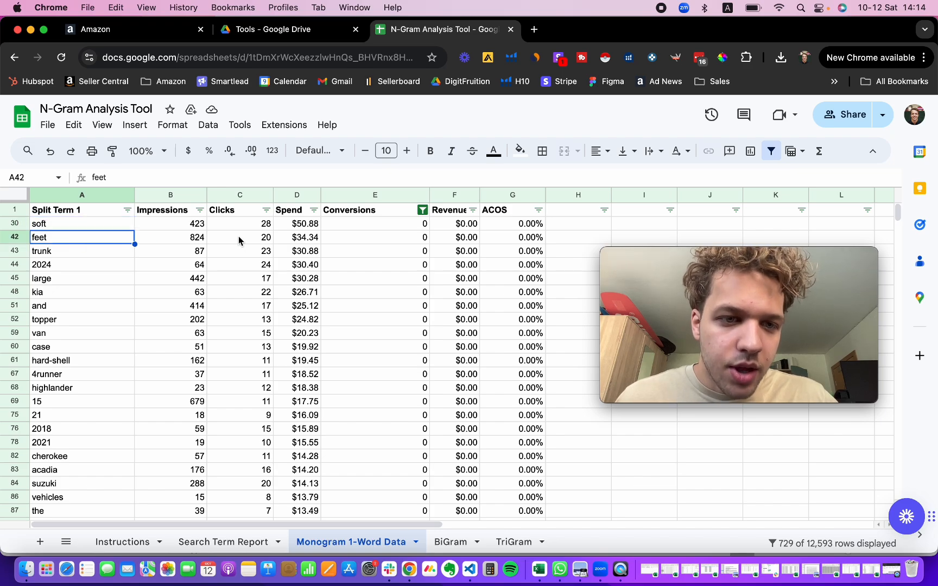
drag(49, 254, 49, 346)
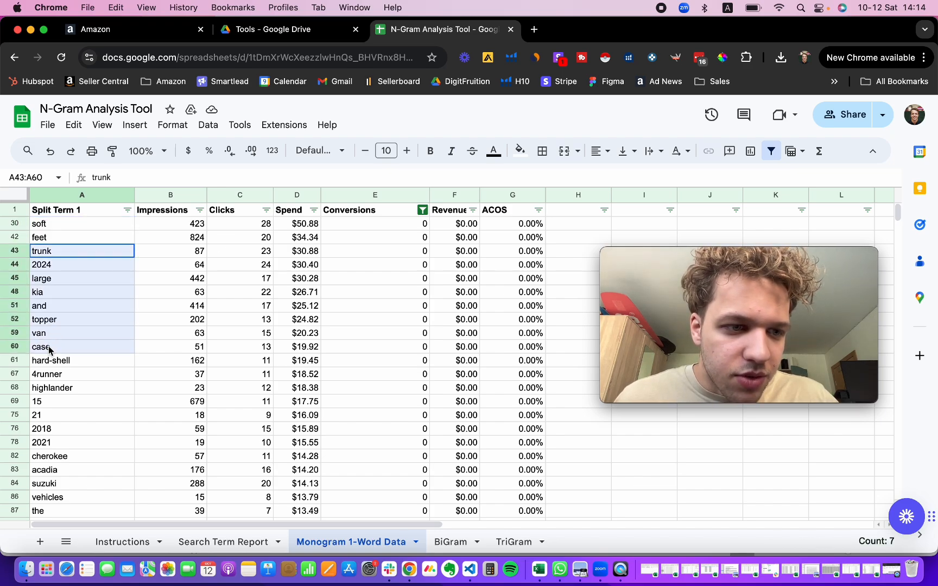
click(79, 374)
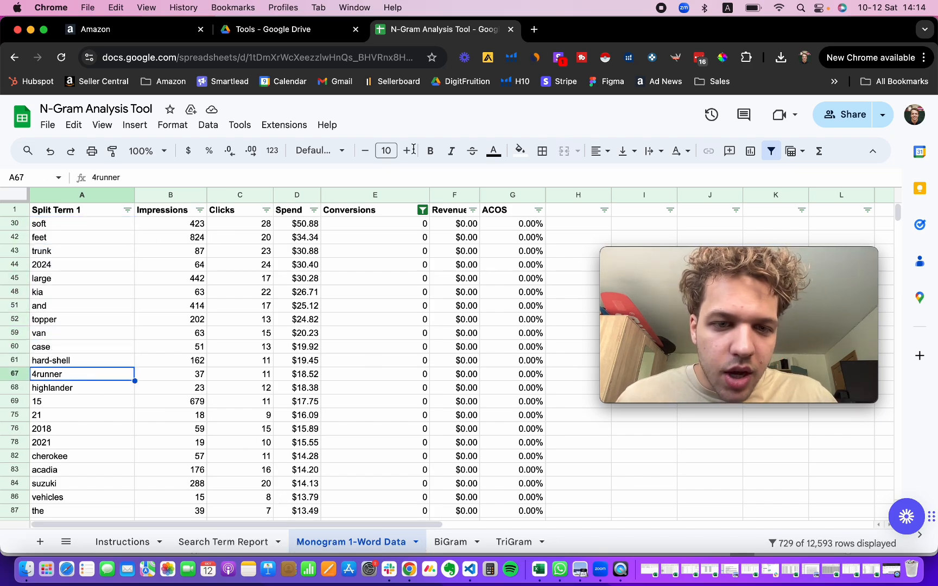
drag(234, 236, 373, 234)
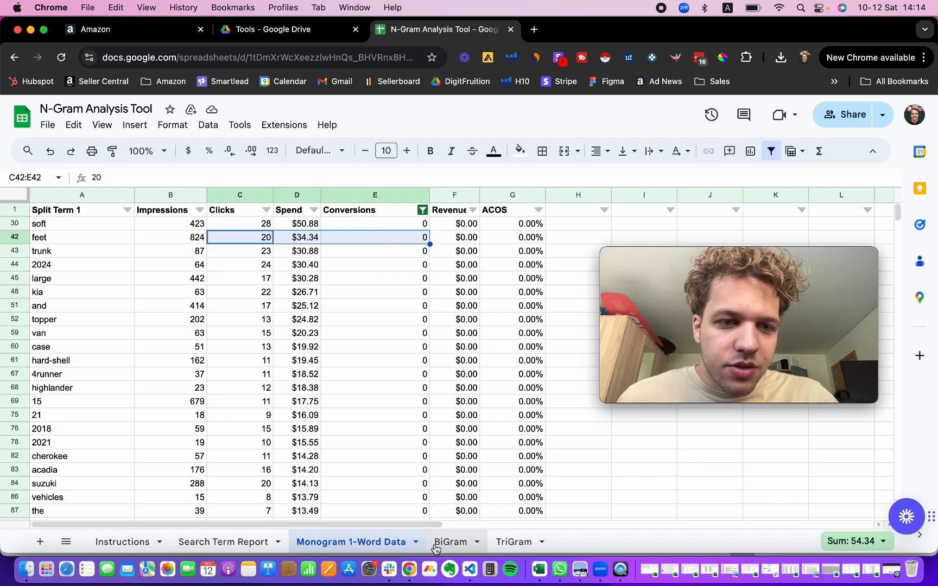
Step: Open the BiGram sheet and review the top-spending two-word phrases without conversions
click(465, 550)
scroll(340, 251, right, 3)
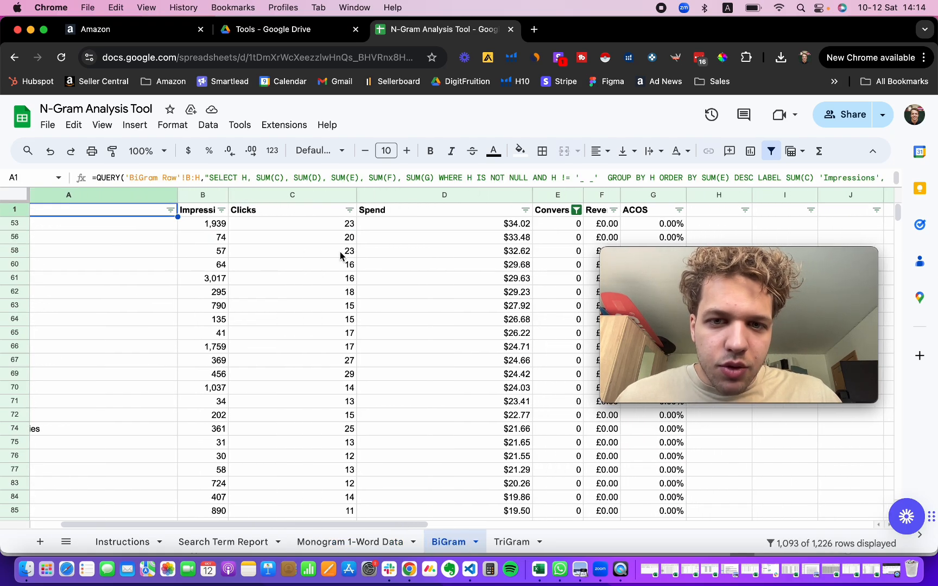
scroll(340, 251, left, 3)
click(143, 224)
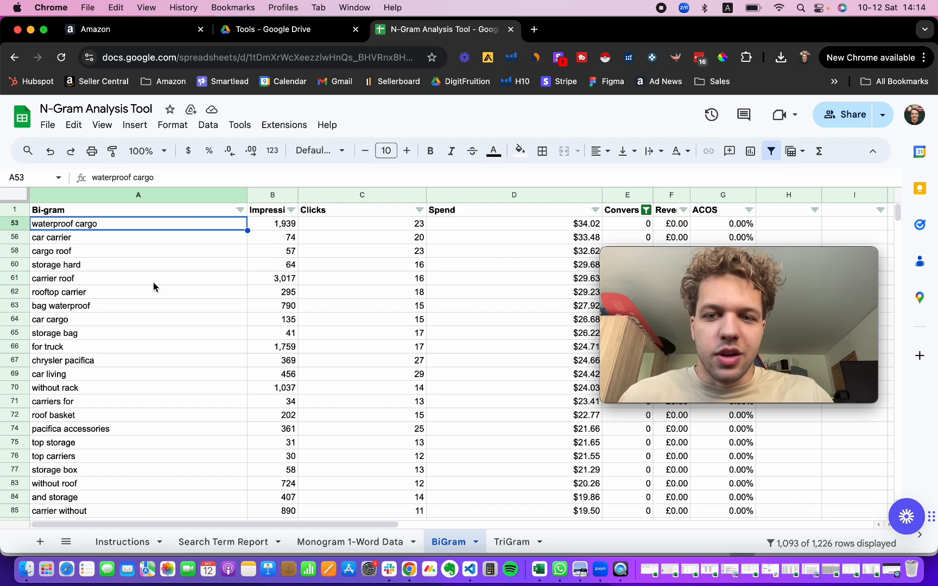
scroll(244, 257, right, 2)
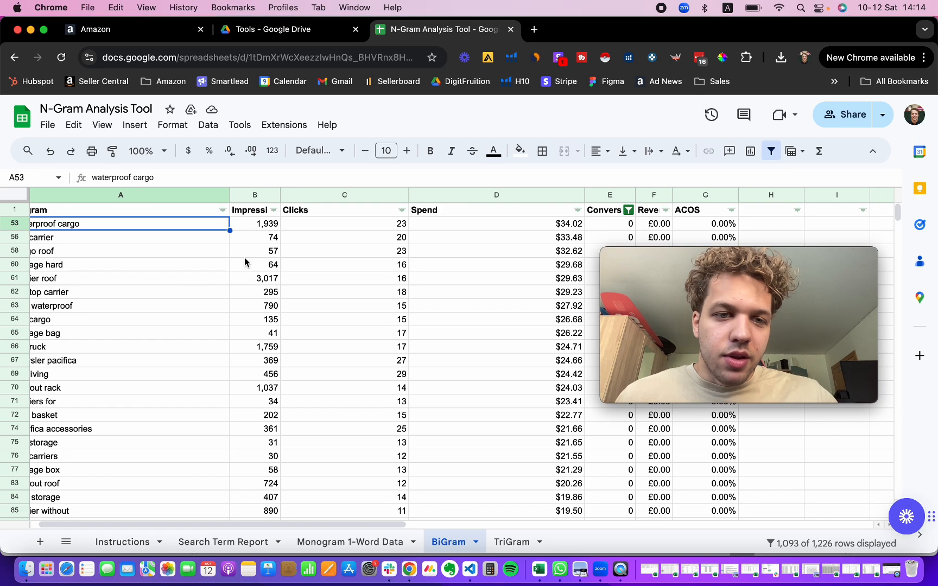
scroll(244, 257, left, 2)
scroll(245, 263, down, 1)
scroll(244, 262, up, 1)
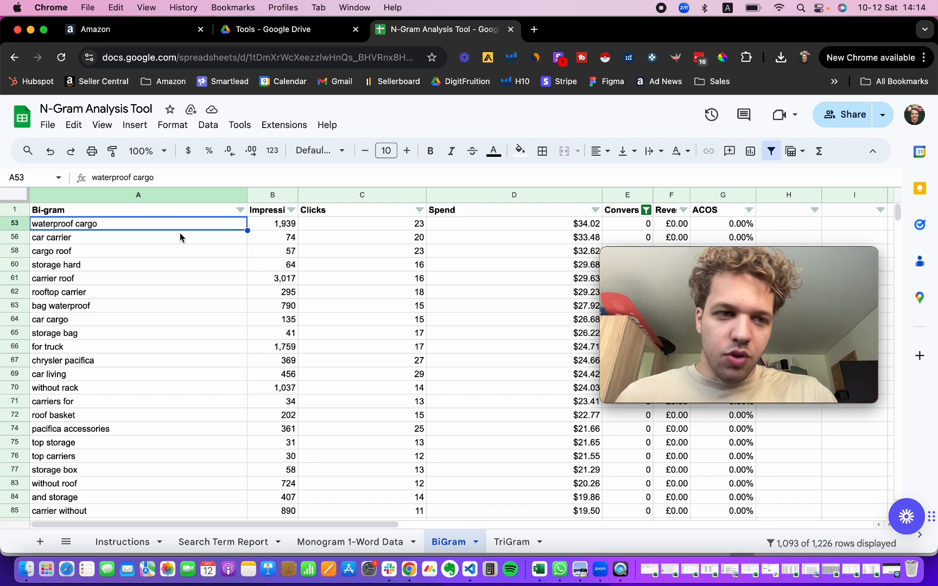
click(150, 237)
scroll(494, 275, down, 1)
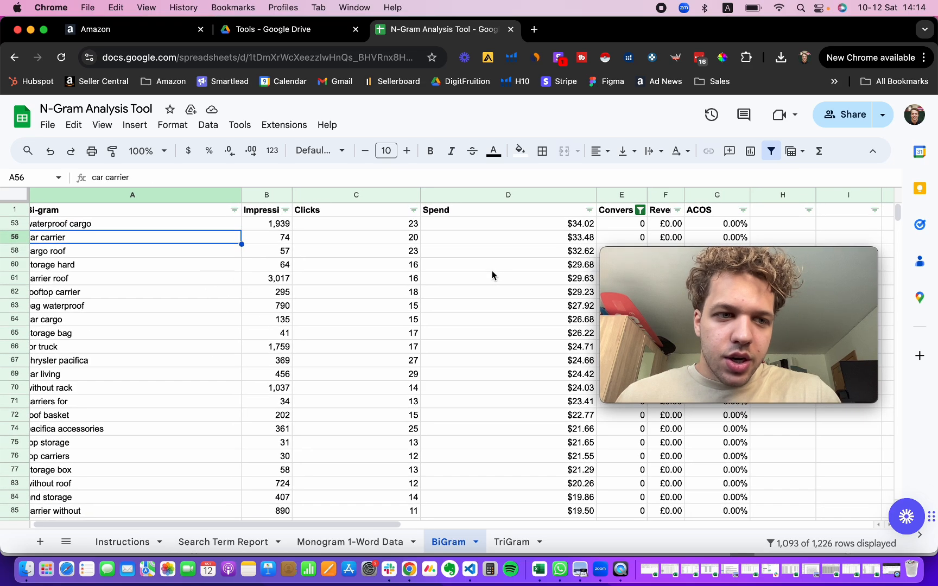
key(Down)
scroll(251, 271, up, 1)
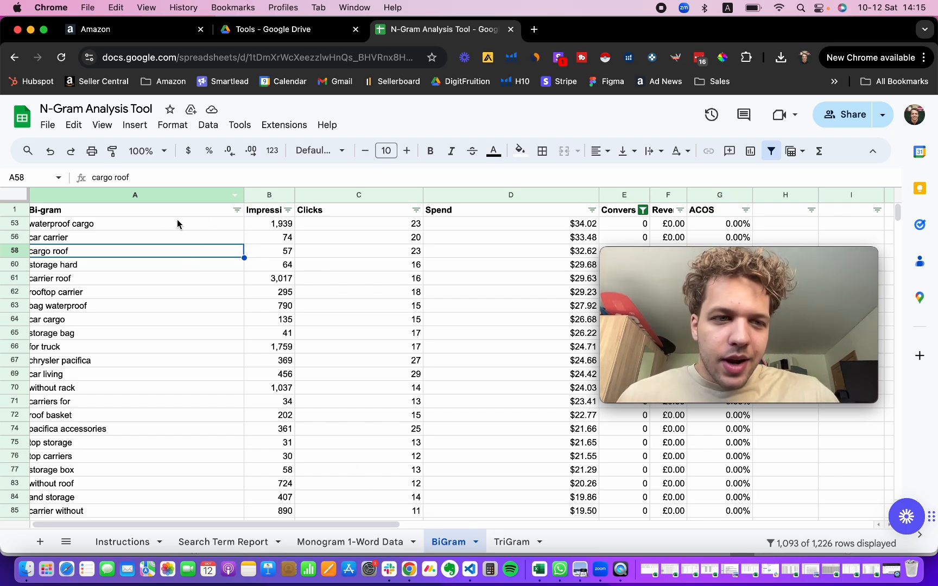
Step: Compare the top bi-grams against the raw search terms in the Search Term Report sheet
click(220, 541)
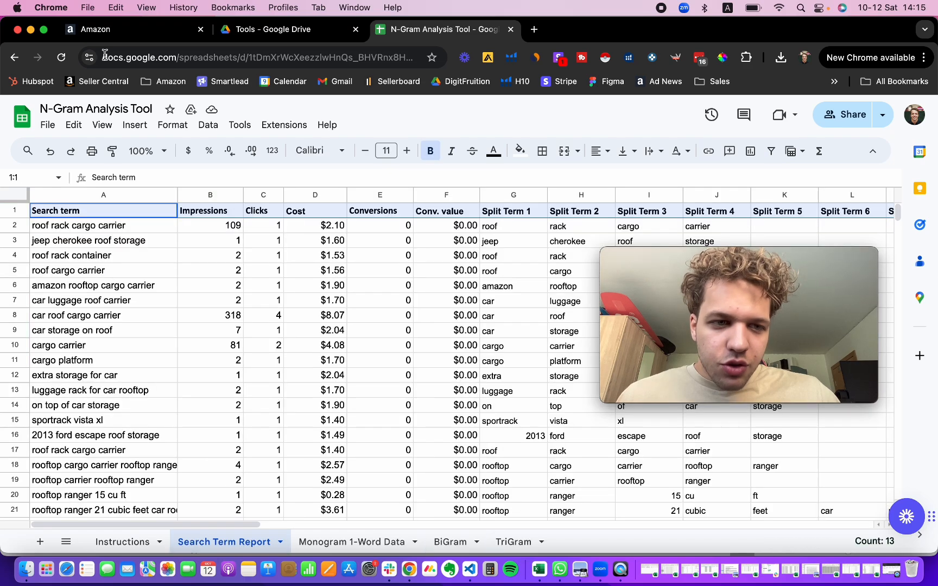
drag(106, 231, 106, 362)
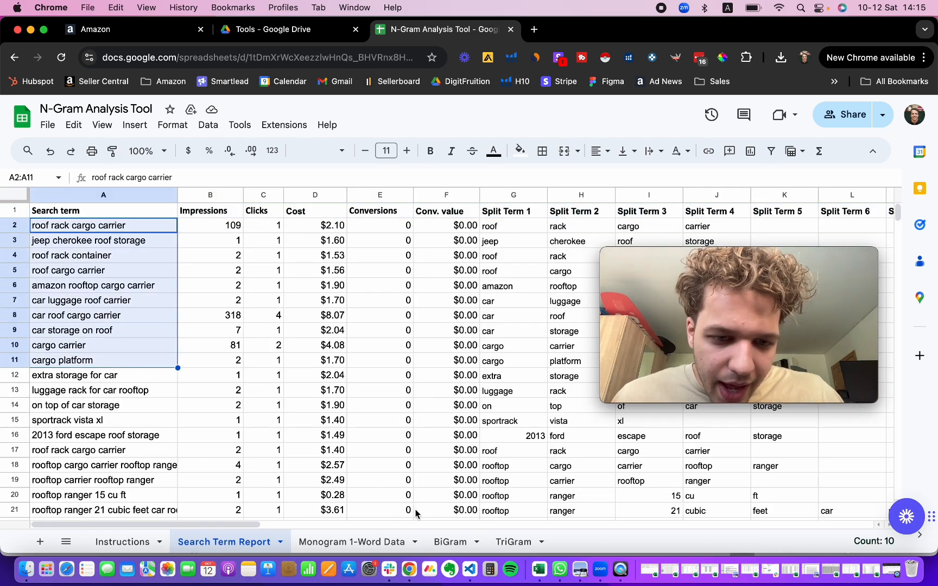
click(451, 542)
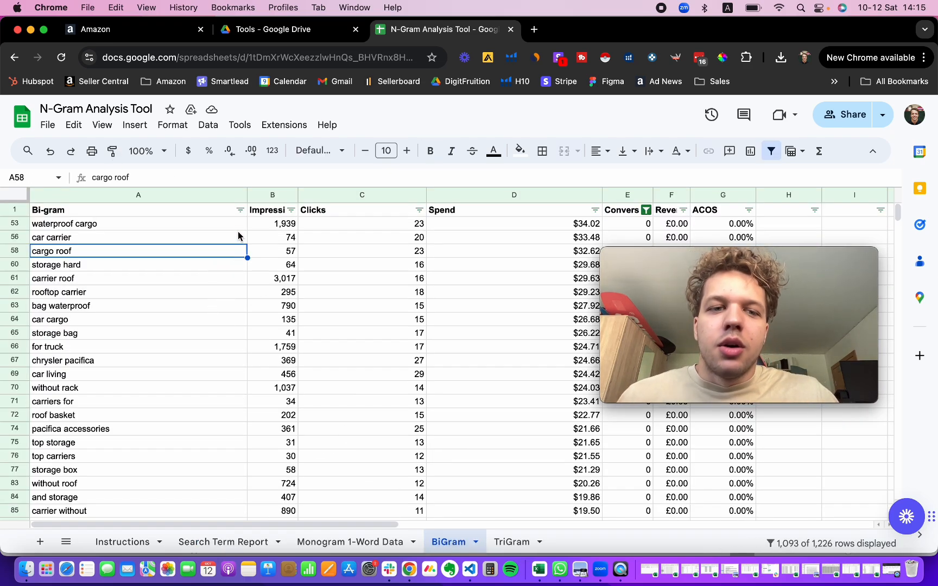
drag(189, 215, 185, 239)
click(183, 247)
click(185, 237)
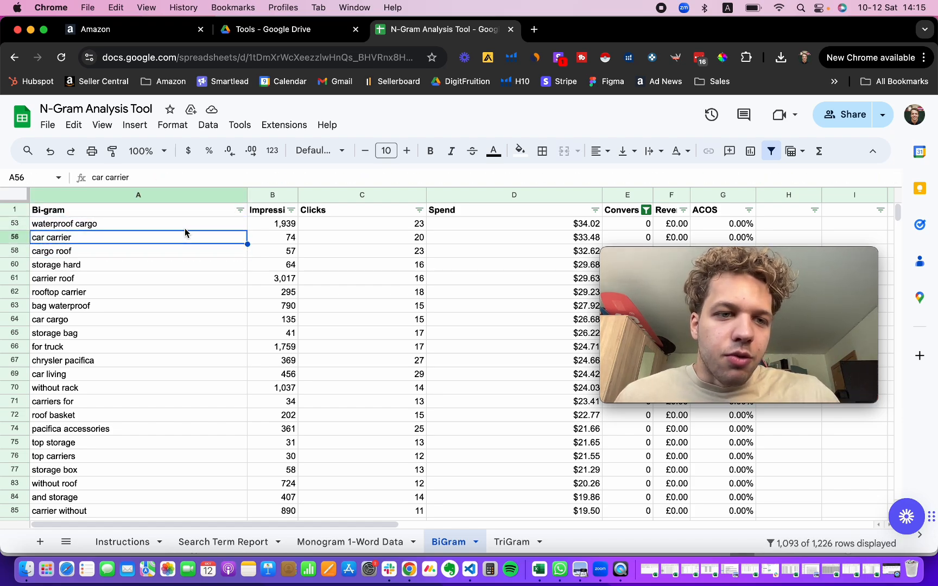
key(Up)
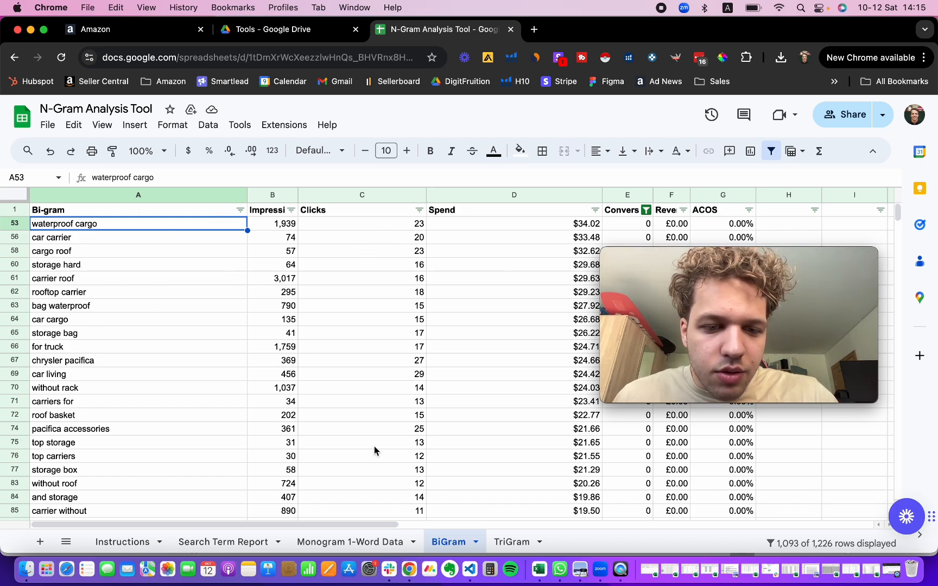
shift+click(115, 308)
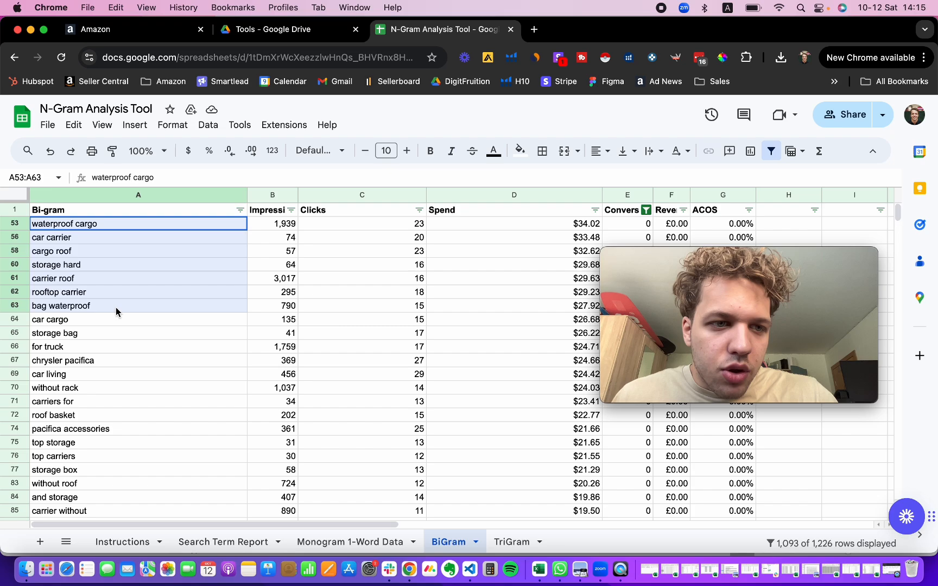
key(super+Up)
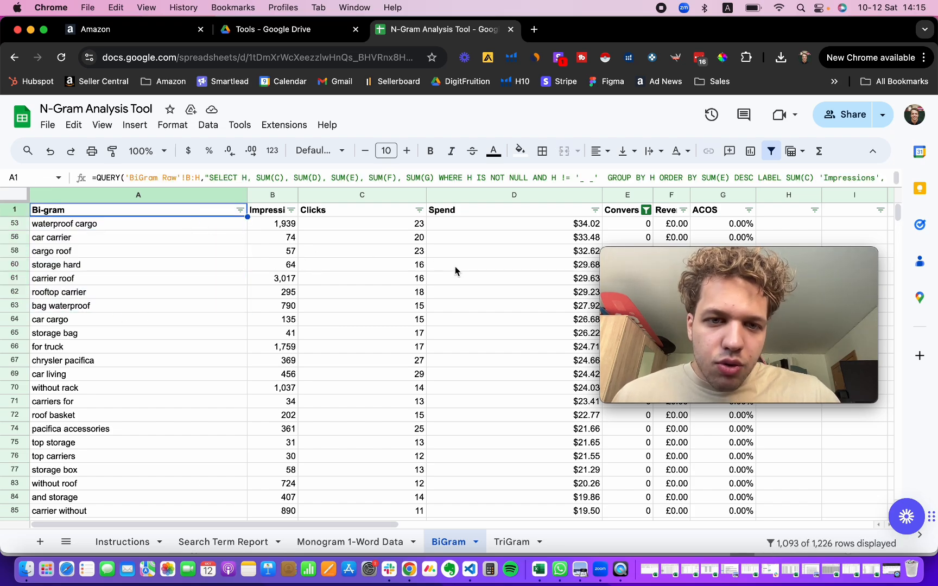
scroll(455, 266, right, 3)
scroll(424, 270, left, 3)
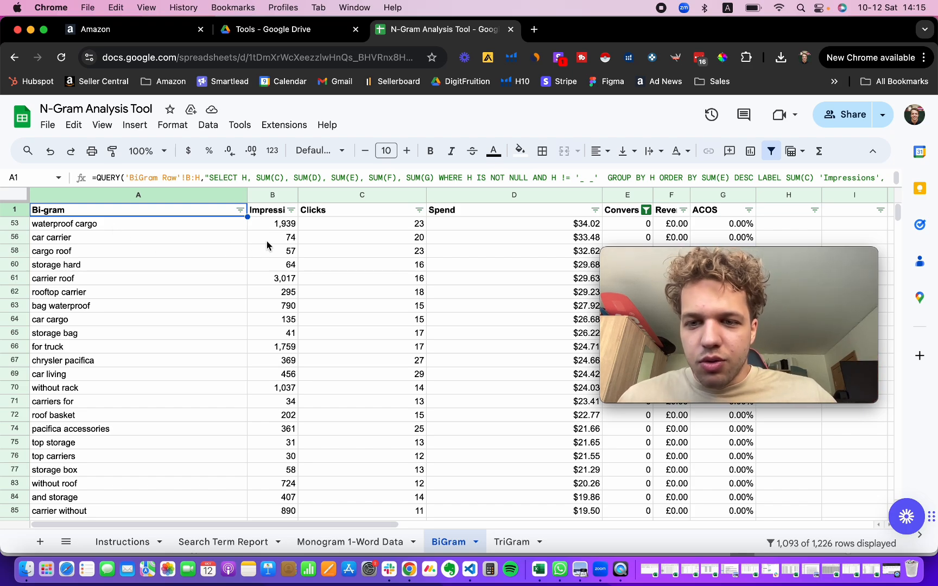
Step: Open the TriGram sheet and review the top-spending three-word phrases
click(511, 542)
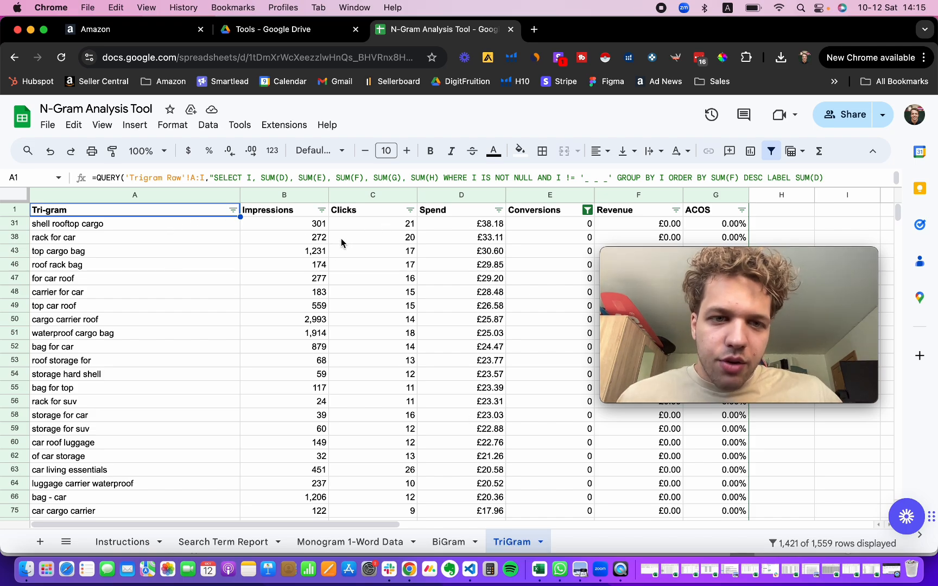
click(130, 225)
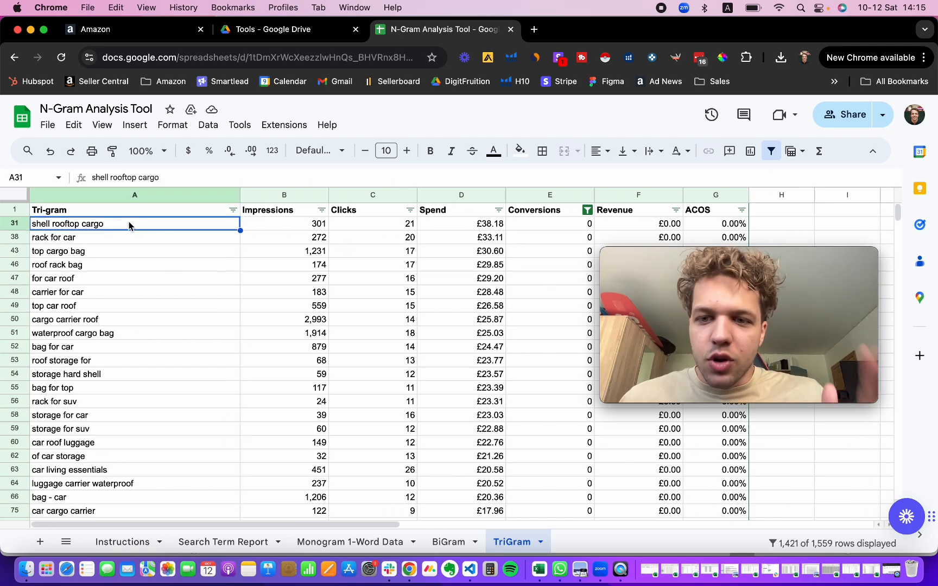